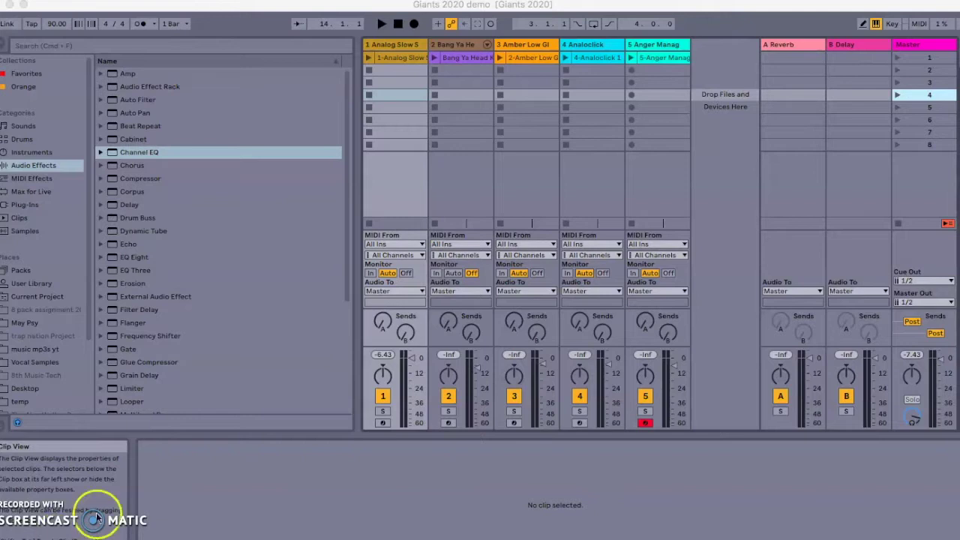
- Show the clips of tracks 1–5 (Analog Slow, Bang Ya Head, Amber Low, Analoclick, Anger Manag) in Clip View
left_click(398, 56)
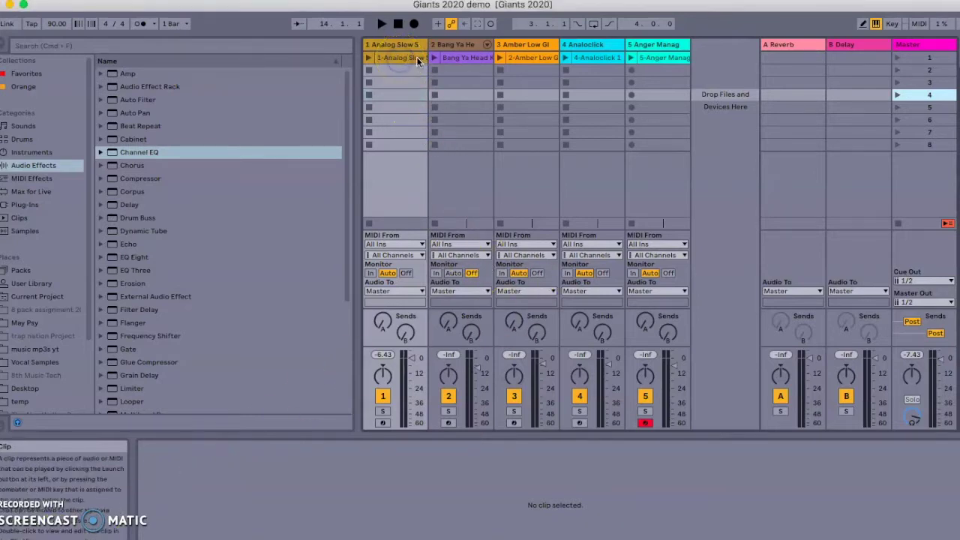
left_click(408, 57)
left_click(489, 59)
left_click(526, 58)
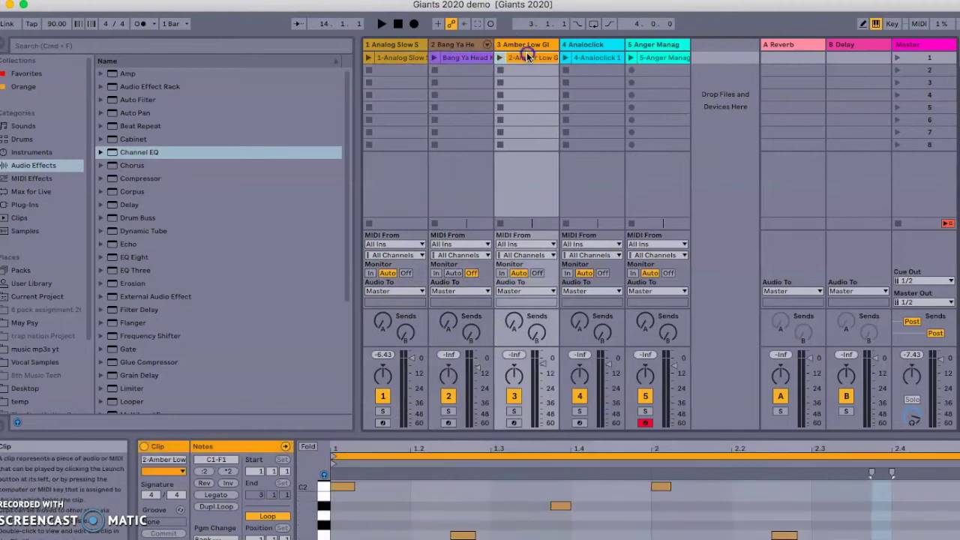
left_click(600, 58)
left_click(655, 58)
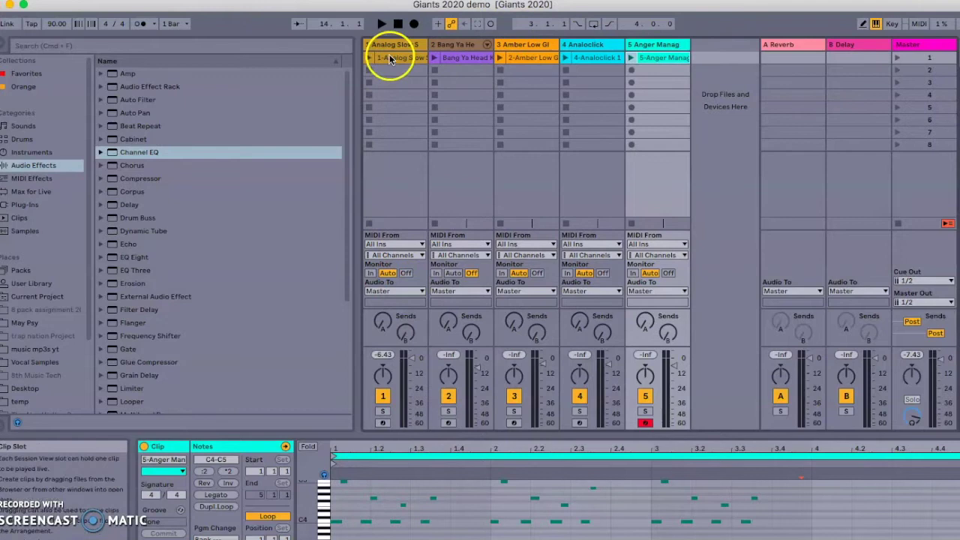
- Select tracks 2 to 5 by their title bars, then return to the 1-Analog Slow clip
left_click(453, 45)
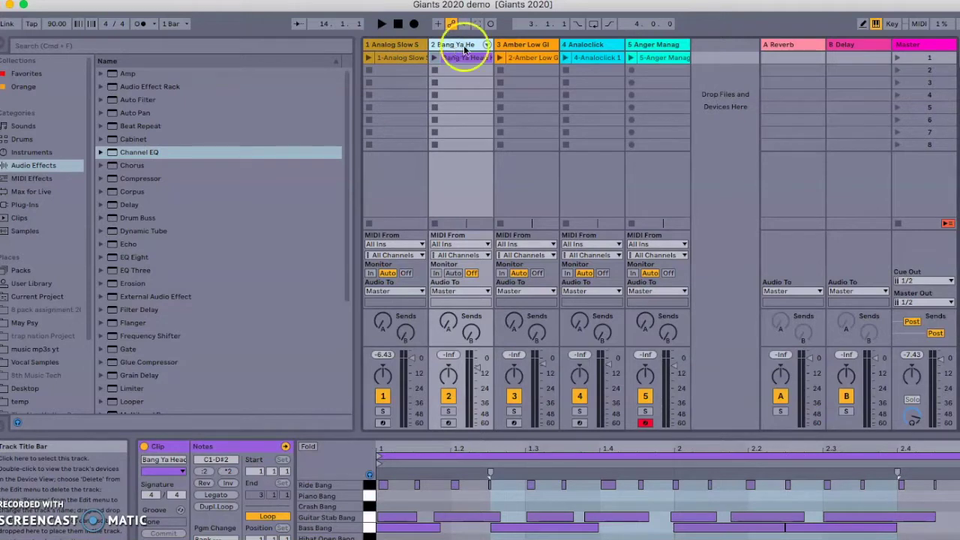
left_click(521, 45)
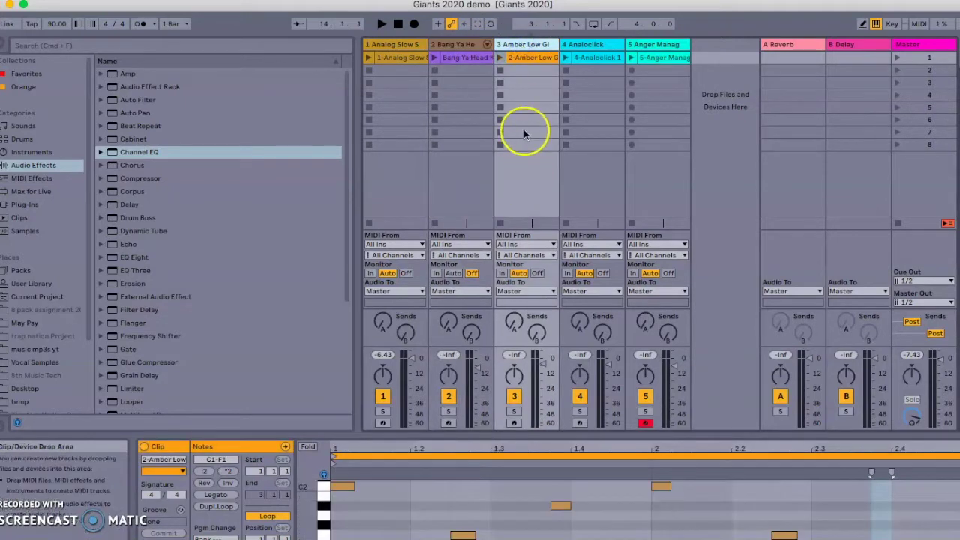
left_click(590, 47)
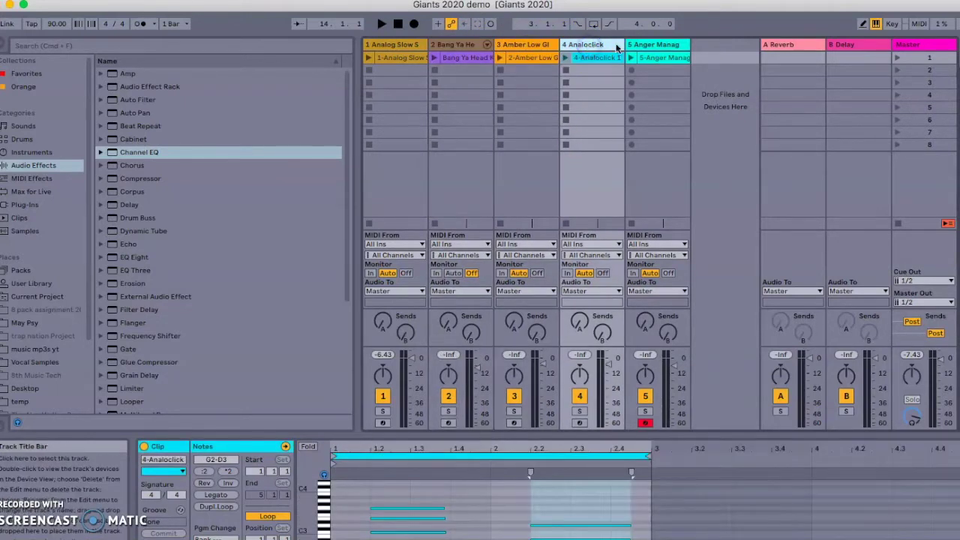
left_click(660, 45)
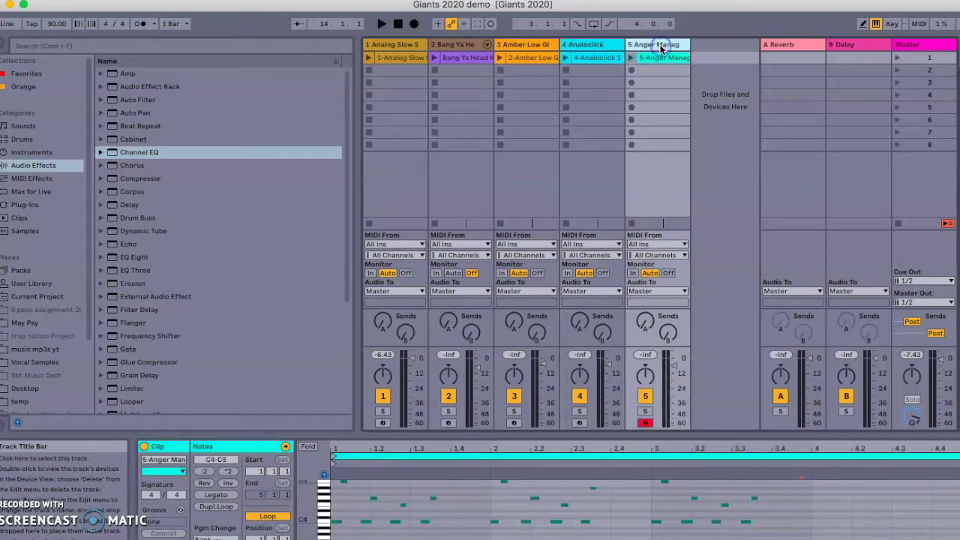
left_click(395, 58)
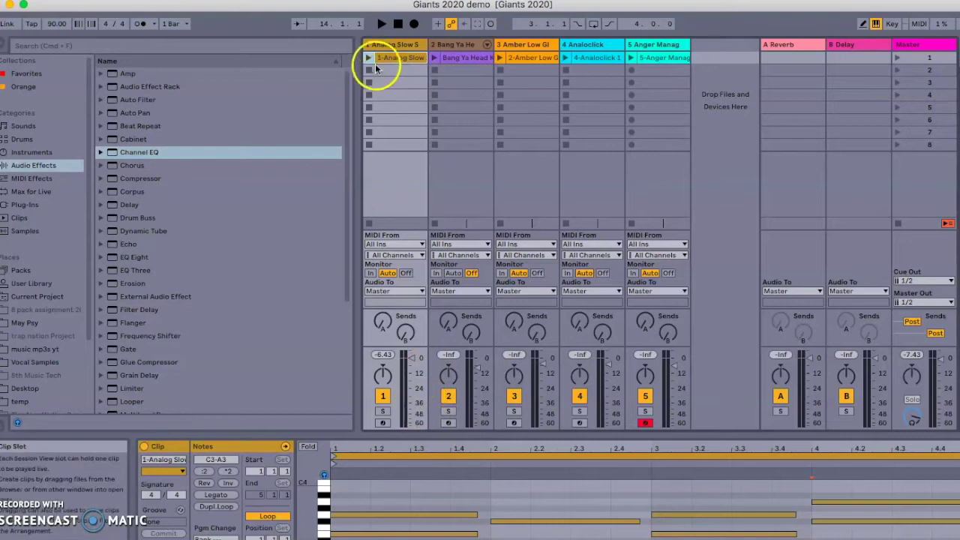
- Launch the Analog Slow, Bang Ya Head and Amber Low clips on tracks 1–3
left_click(369, 58)
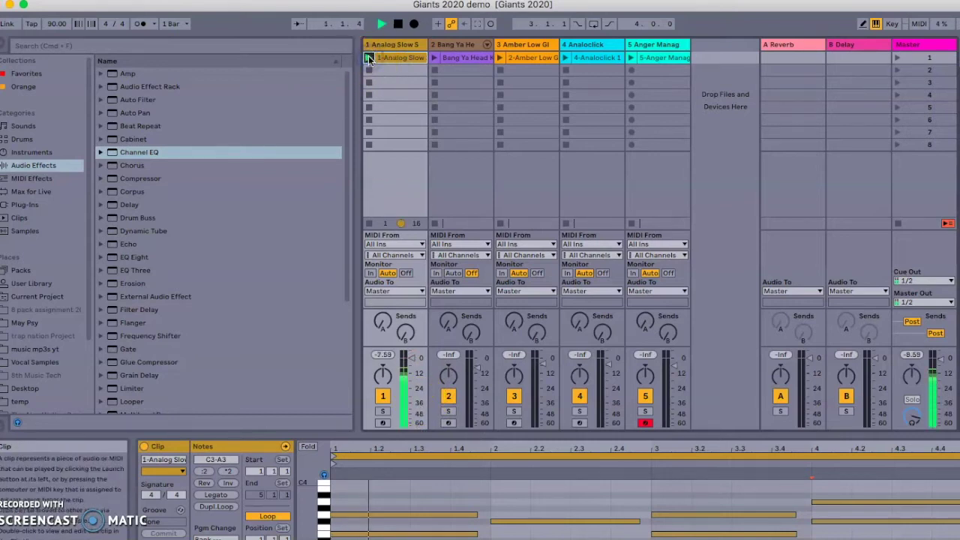
left_click(433, 59)
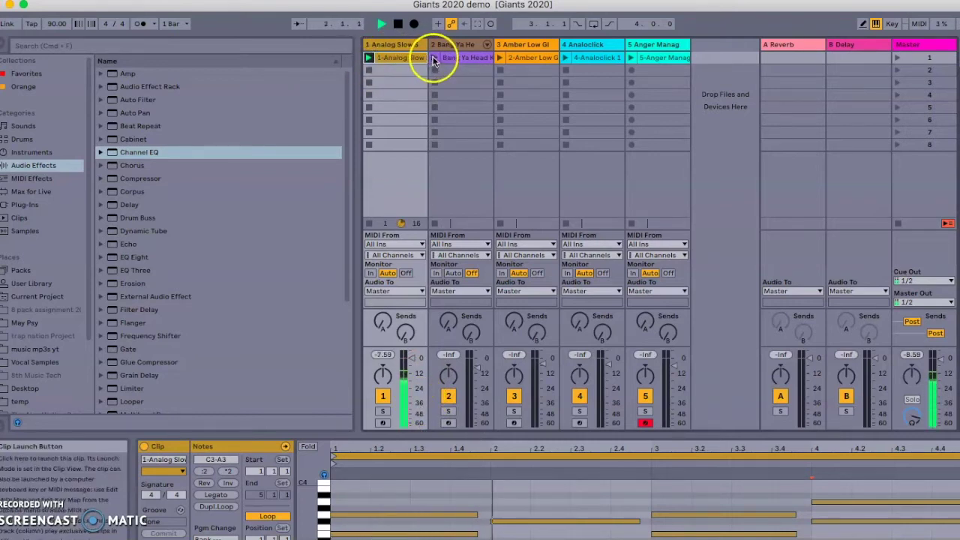
left_click(433, 58)
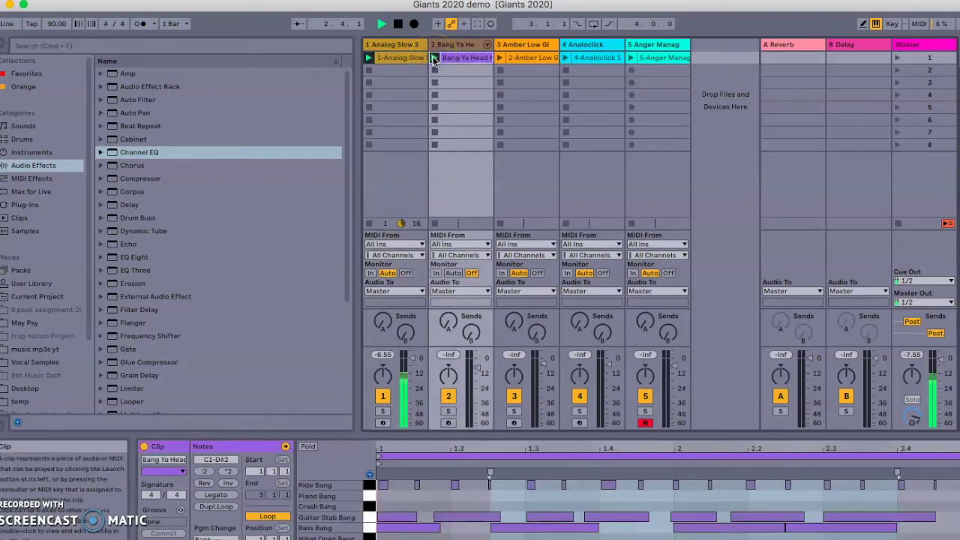
left_click(499, 58)
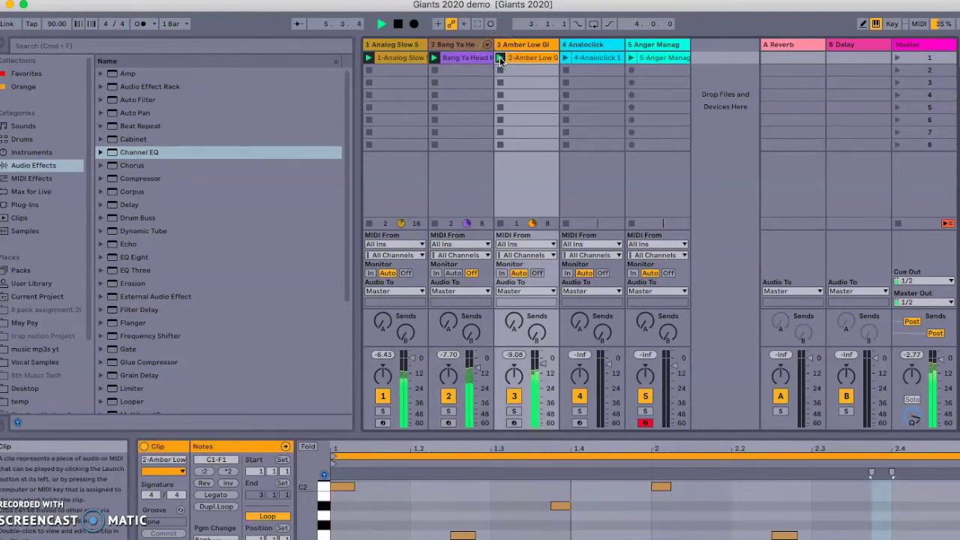
- Stop playback and halt all clips with the Master's Stop All Clips button
left_click(527, 162)
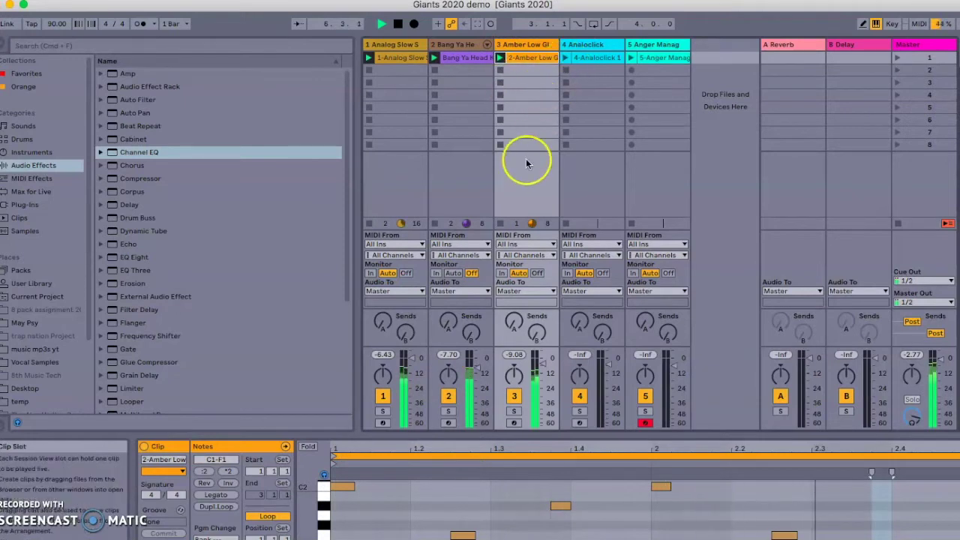
key("space")
left_click(897, 224)
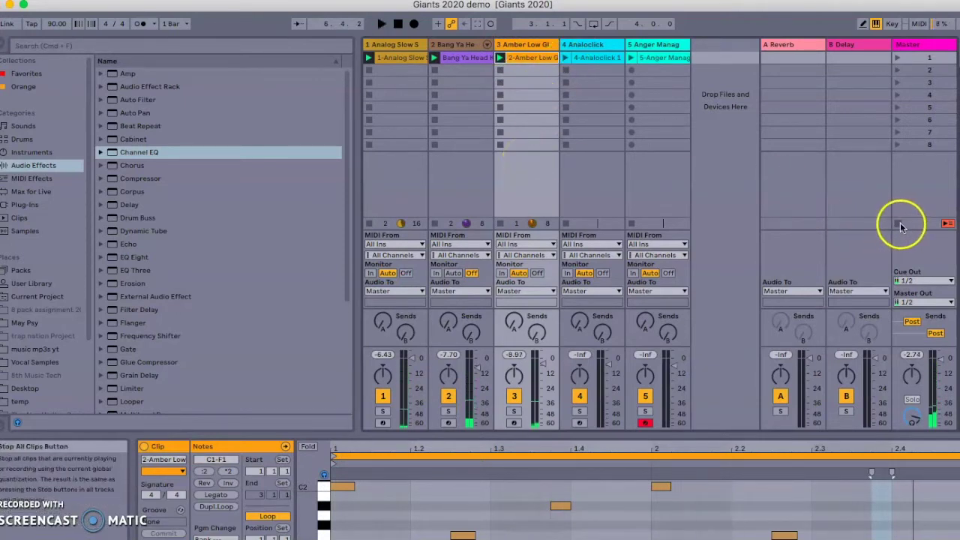
- Play and stop track 4's Analoclick clip, then play track 5's Anger Manag clip and stop the transport
left_click(566, 57)
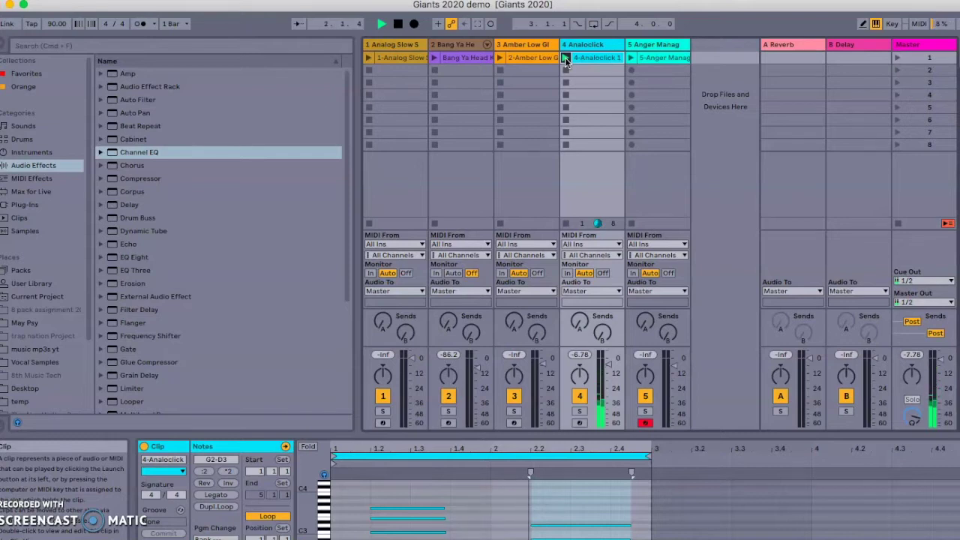
left_click(567, 144)
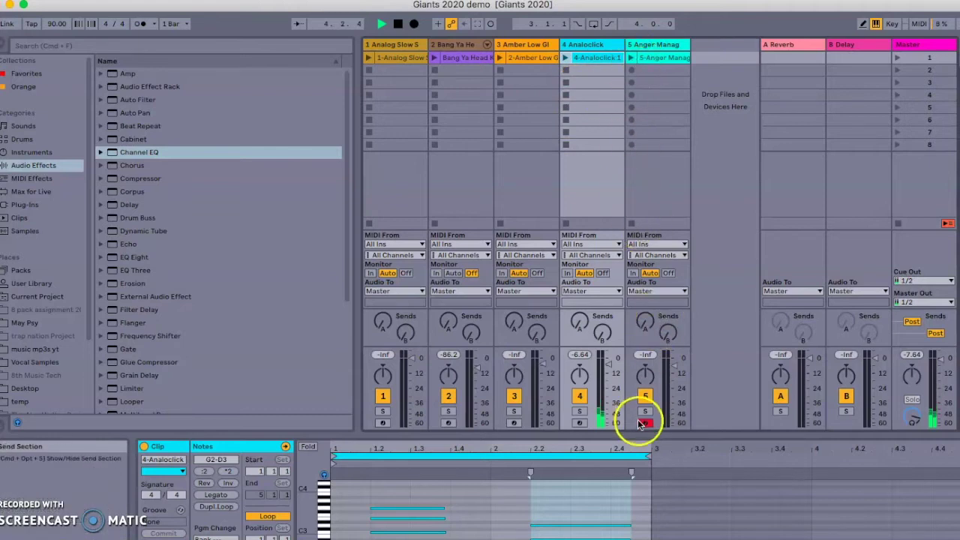
left_click(631, 57)
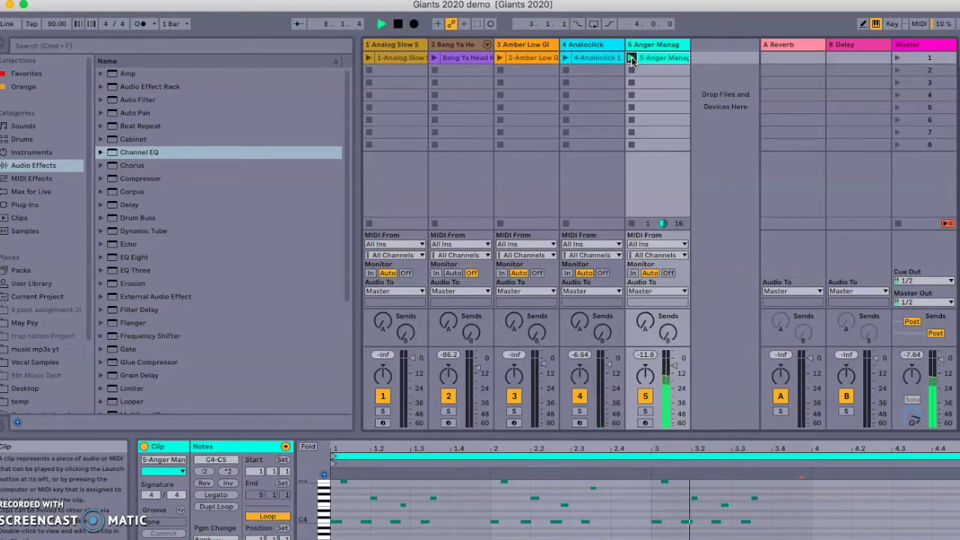
key("space")
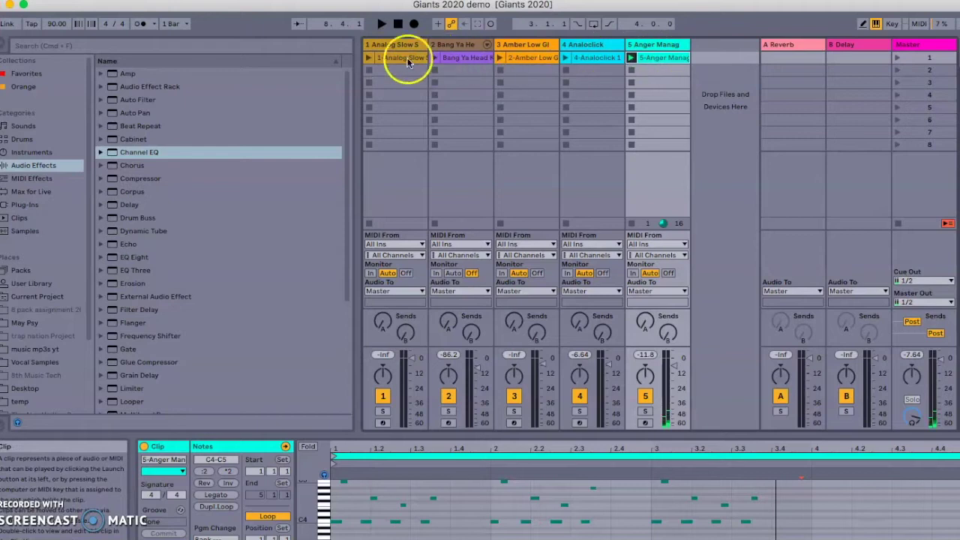
- Launch scene 1 to play all five clips, then stop playback and all clips
left_click(898, 57)
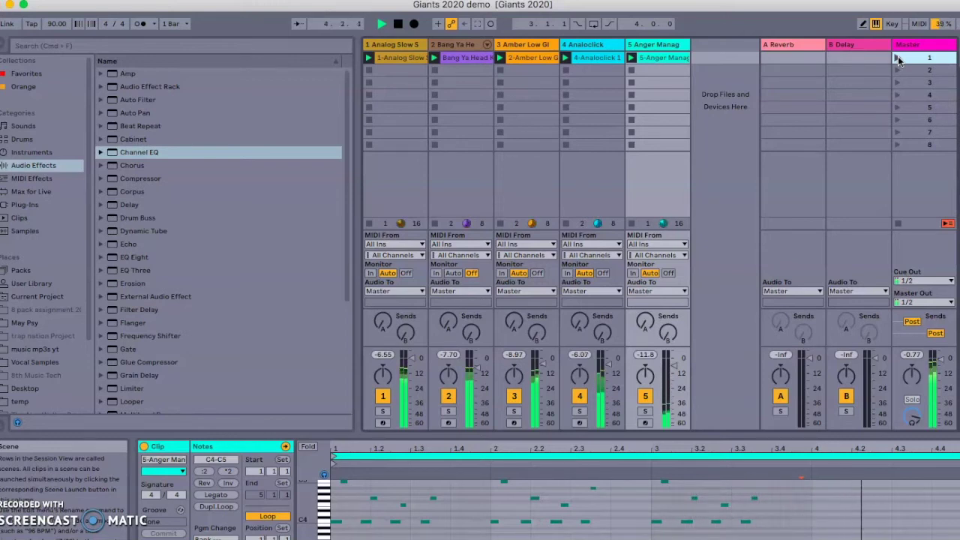
key("space")
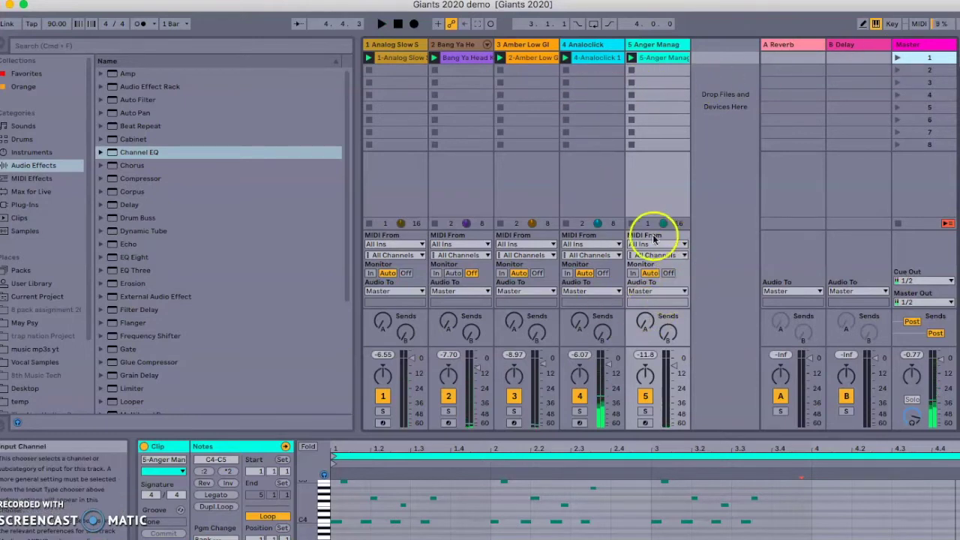
left_click(898, 224)
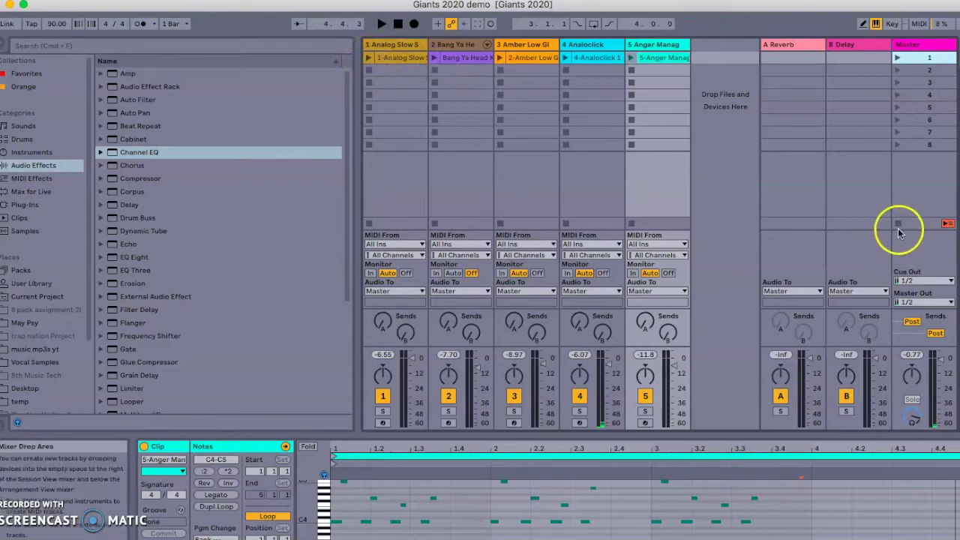
- Paste a copy of the 1-Analog Slow clip into track 1's scene 3 (Start here) slot
left_click(368, 58)
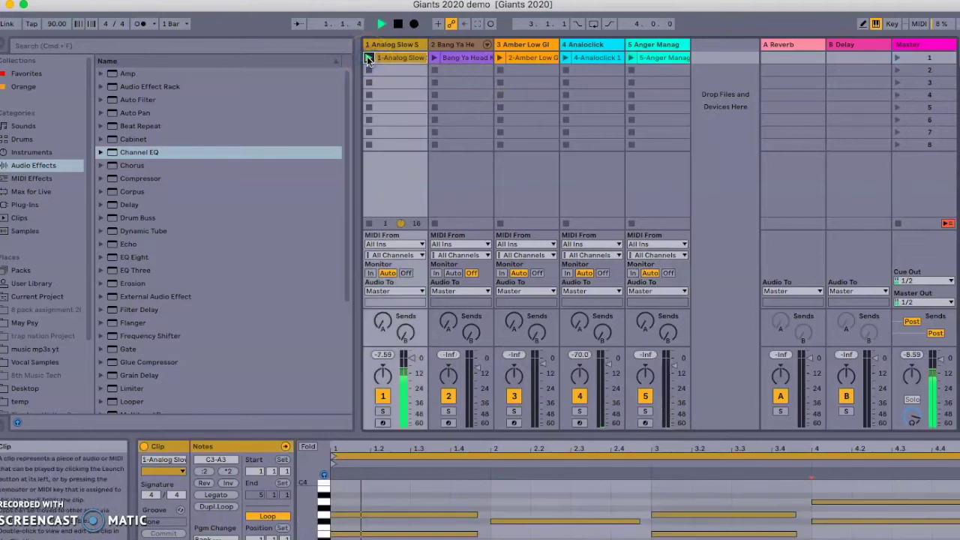
left_click(389, 58)
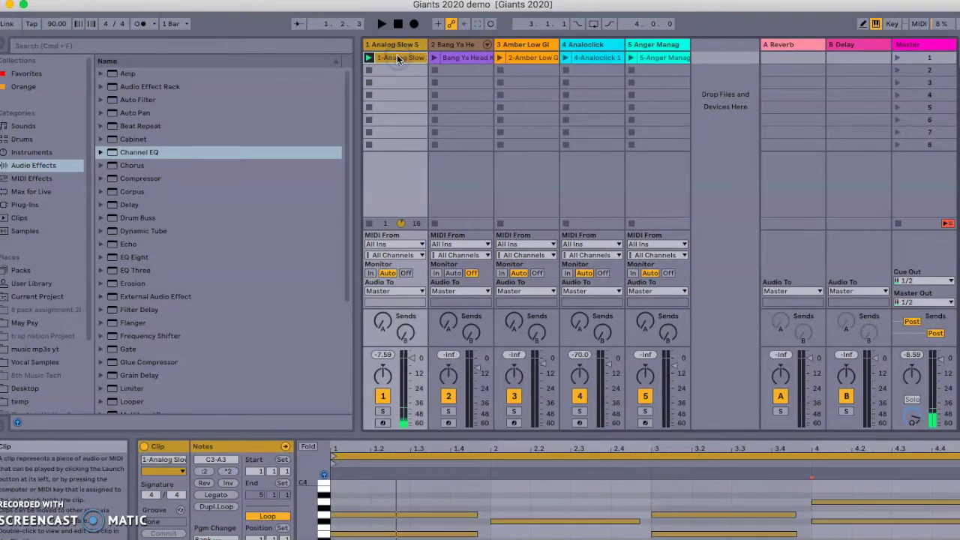
left_click(396, 82)
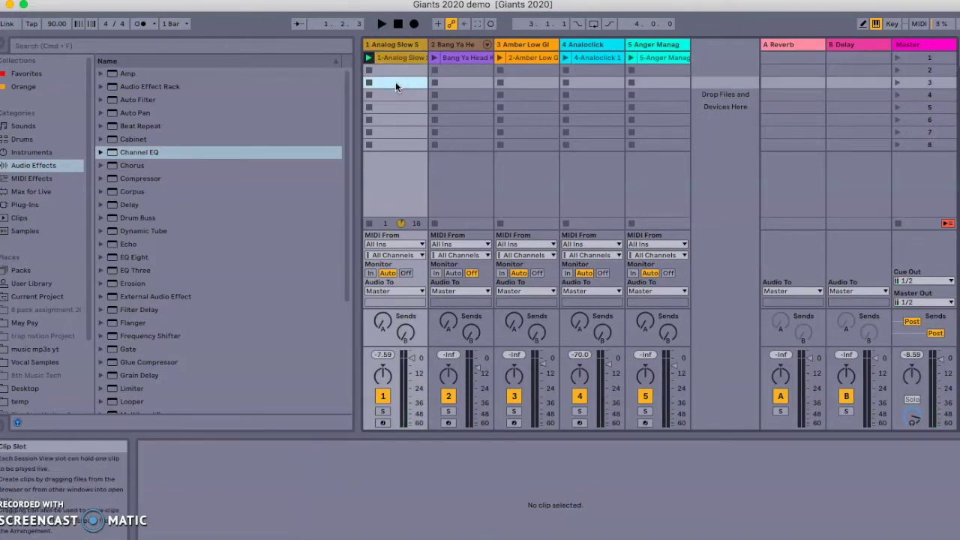
key("super+v")
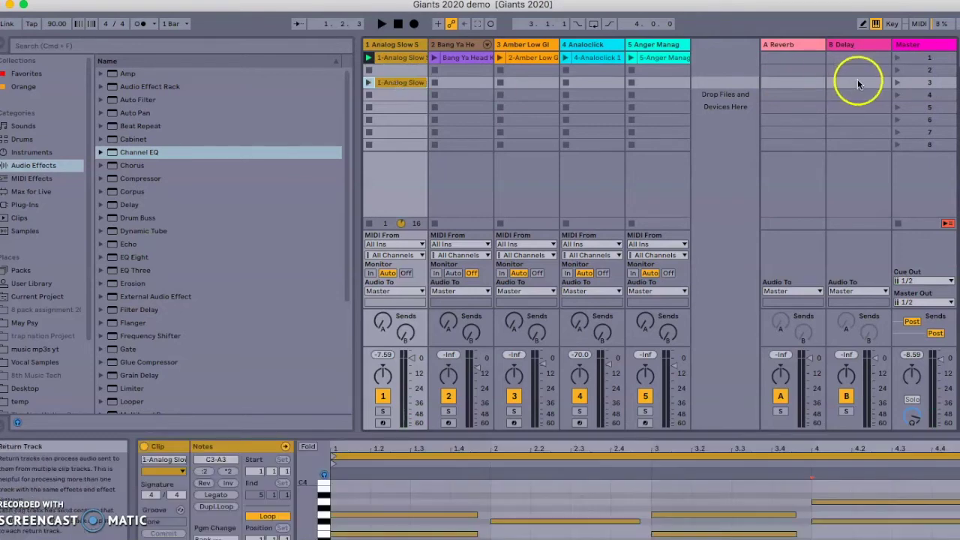
left_click(931, 83)
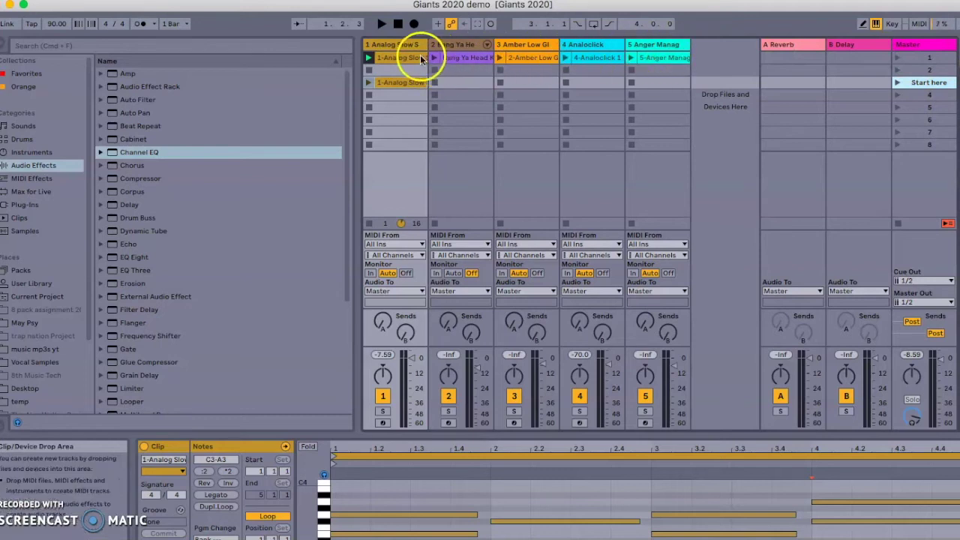
left_click(412, 83)
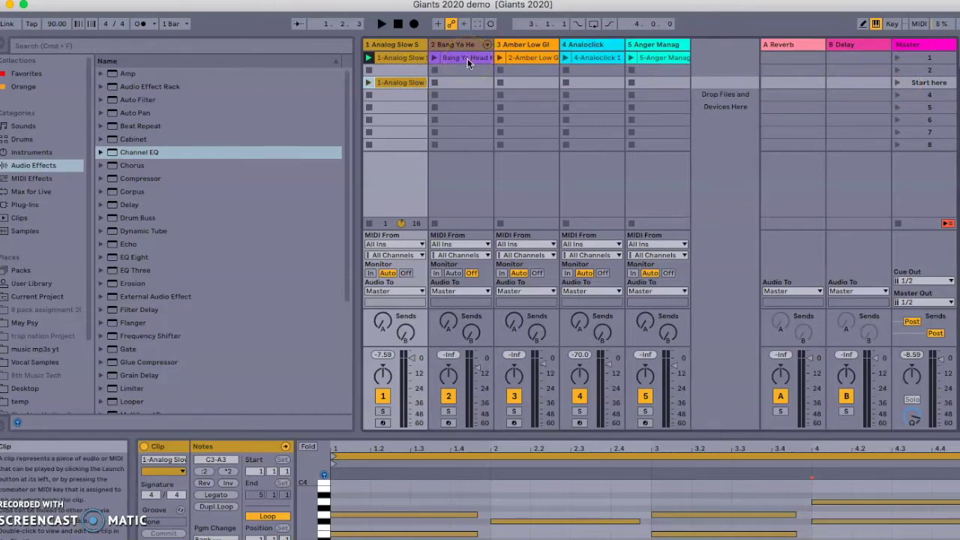
- Paste copies of Bang Ya Head, Analog Slow and Amber Low into scene 4, then launch Start here
left_click(468, 60)
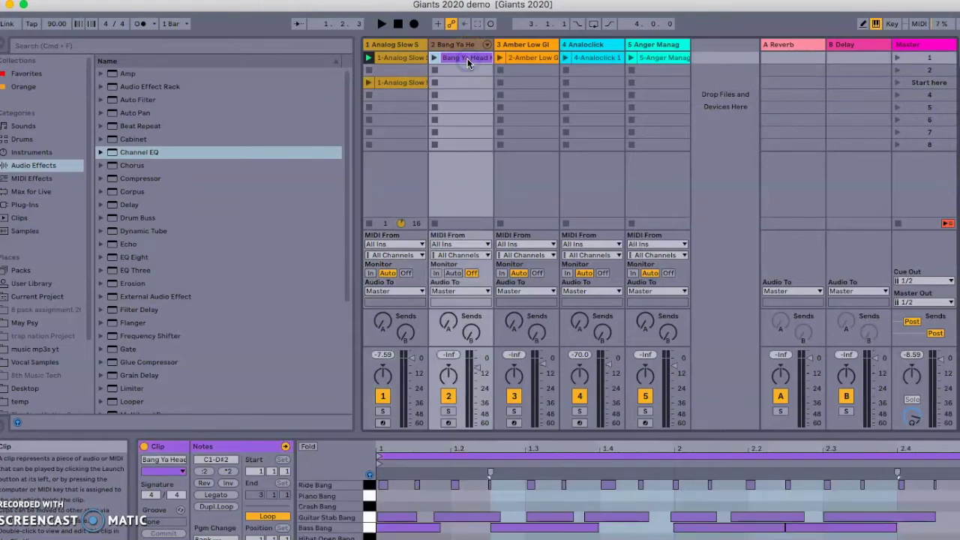
left_click(463, 96)
key("ctrl+v")
left_click(397, 84)
left_click(395, 96)
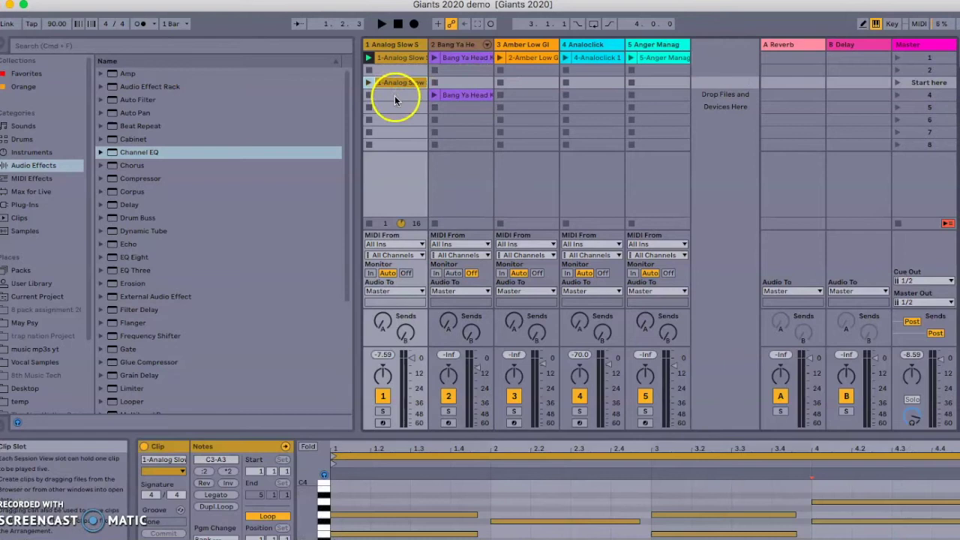
key("ctrl+v")
left_click(528, 58)
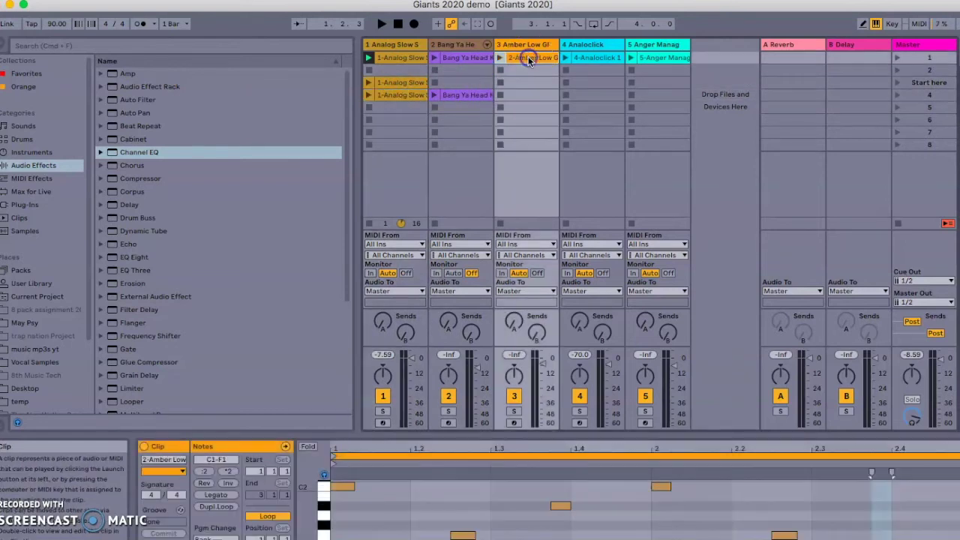
key("ctrl+v")
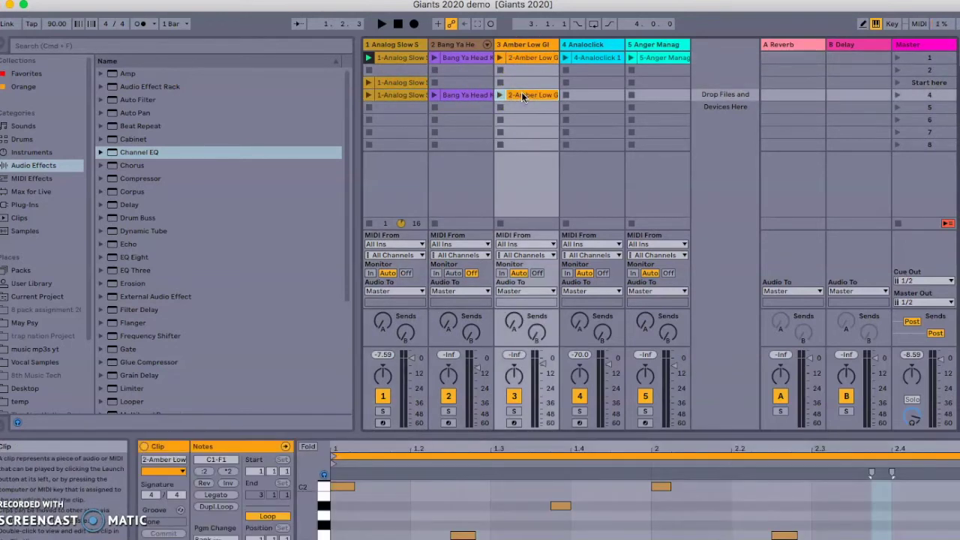
left_click(898, 82)
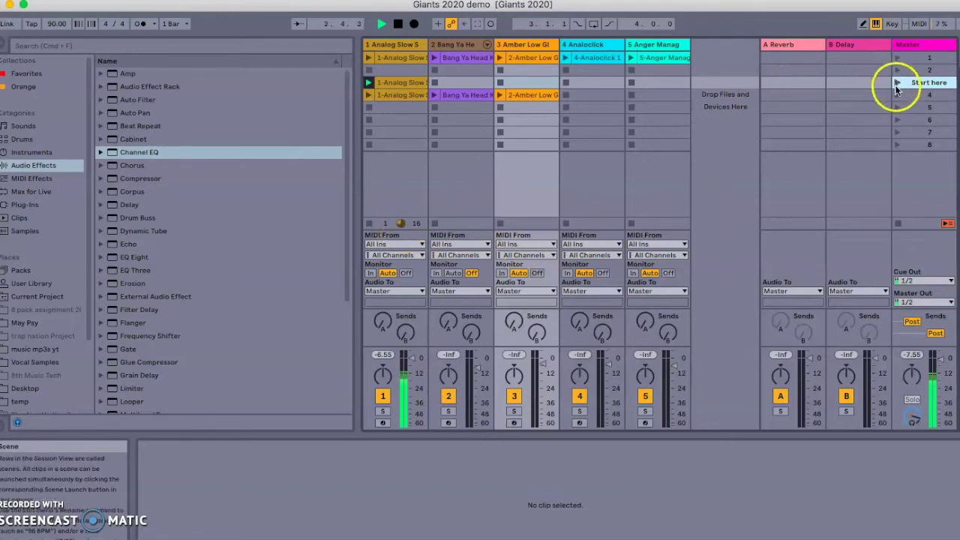
- Launch scene 4 so its Analog Slow, Bang Ya Head and Amber Low copies play together
left_click(897, 95)
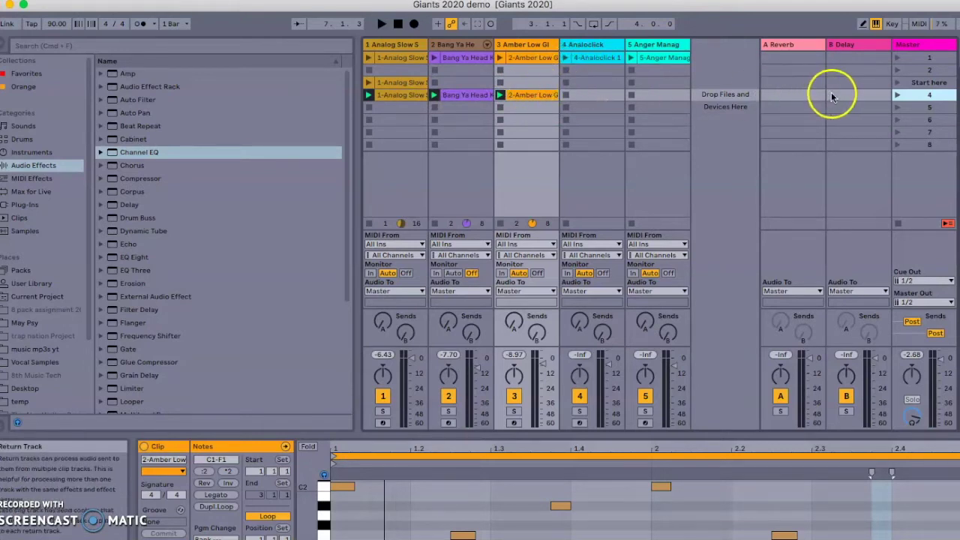
left_click(898, 94)
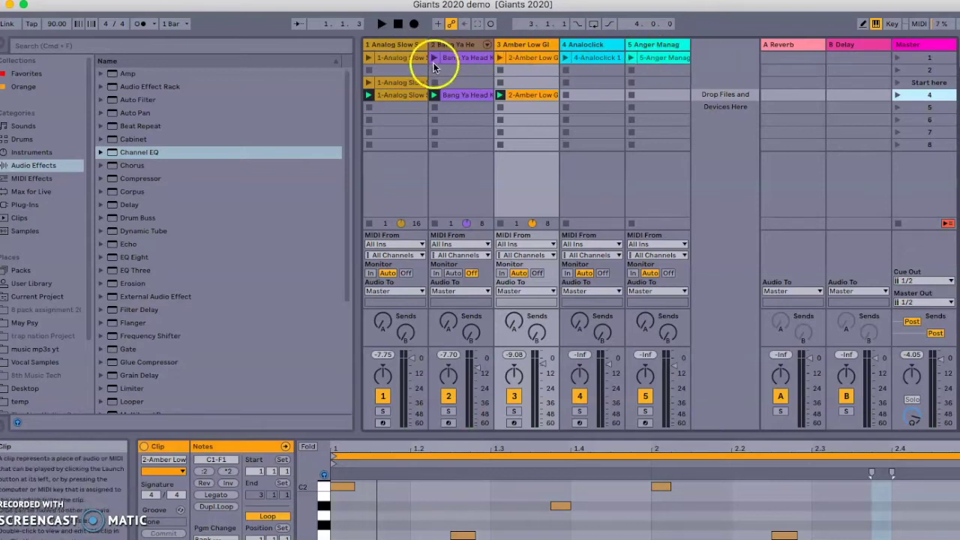
- Launch the Analoclick and Anger Manag clips on tracks 4–5, relaunch Amber Low, and select scene 4
left_click(565, 57)
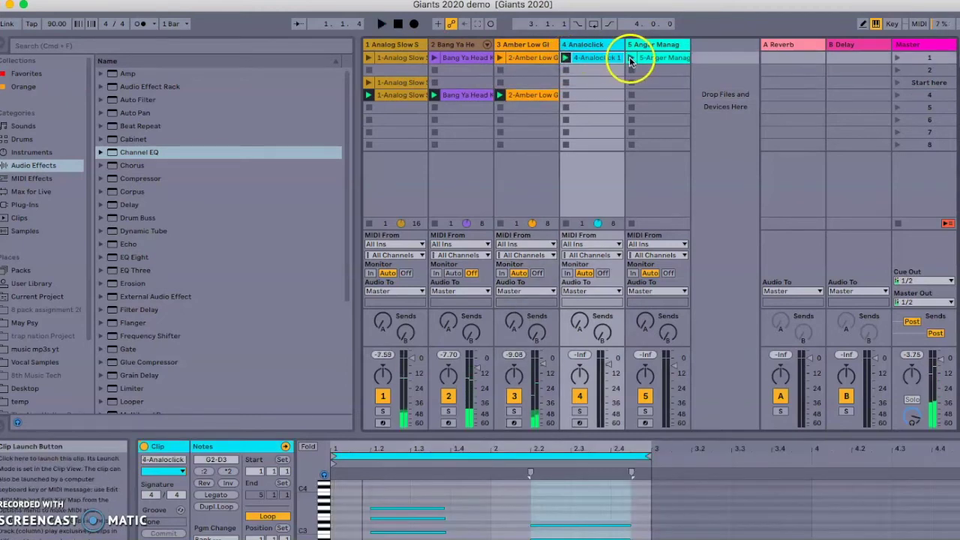
left_click(631, 58)
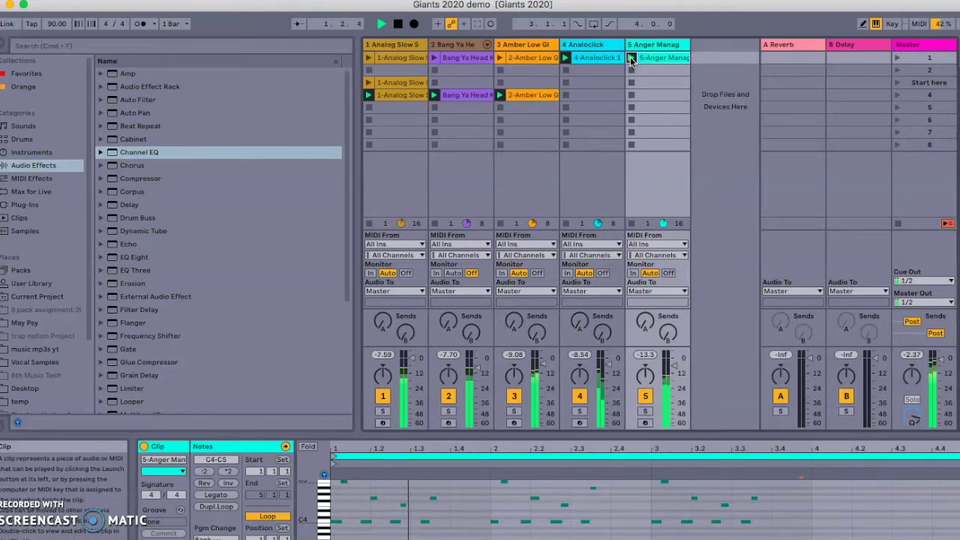
left_click(632, 60)
left_click(581, 52)
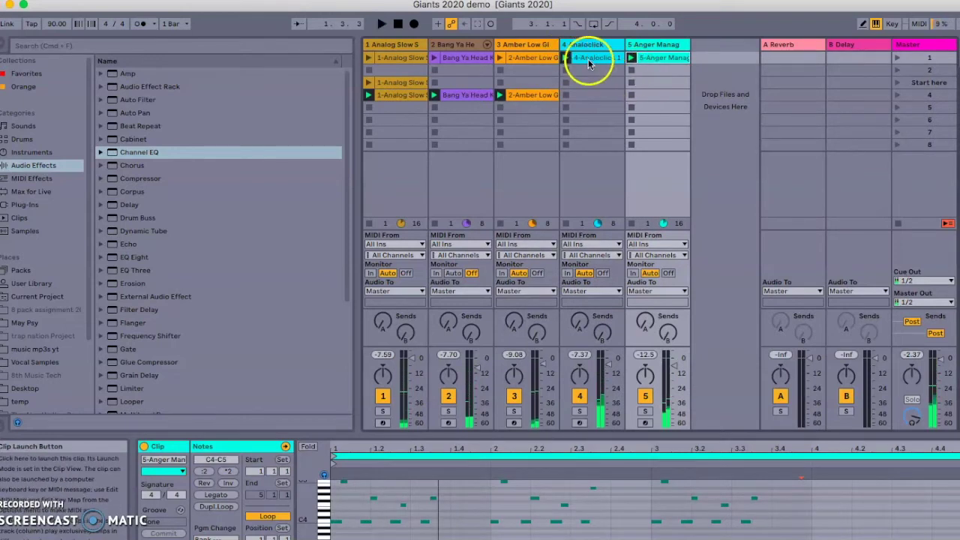
left_click(500, 94)
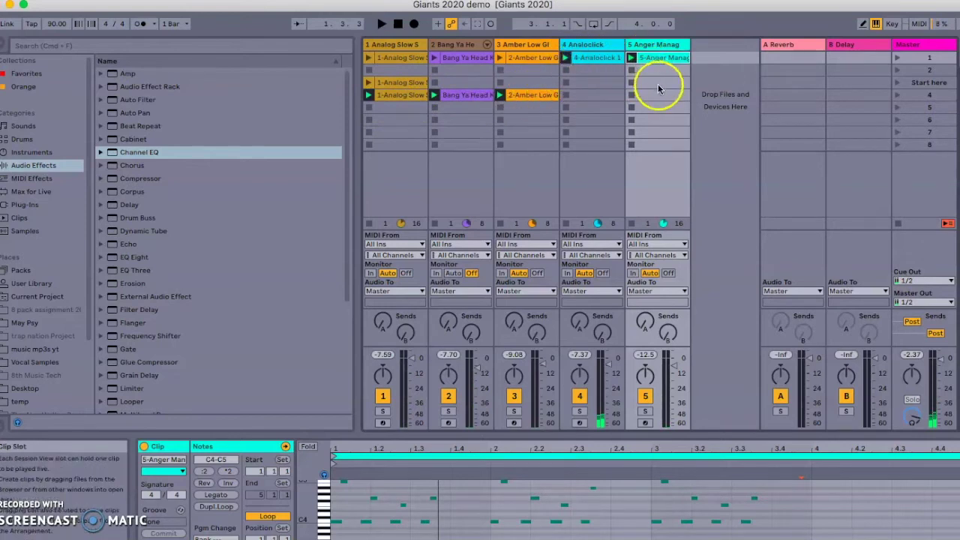
left_click(922, 94)
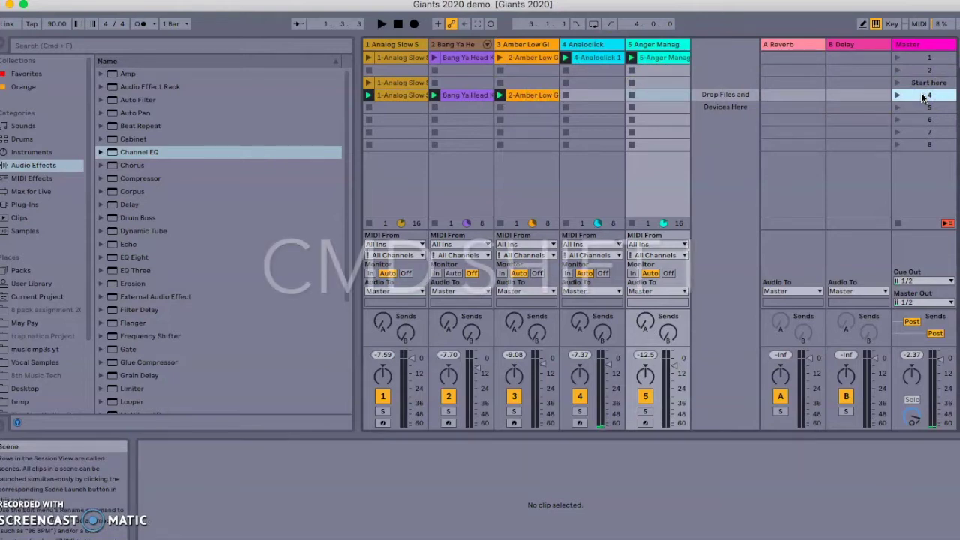
- Capture the five playing clips into a new scene 9 with Cmd+Shift+I, then launch Start here
right_click(922, 93)
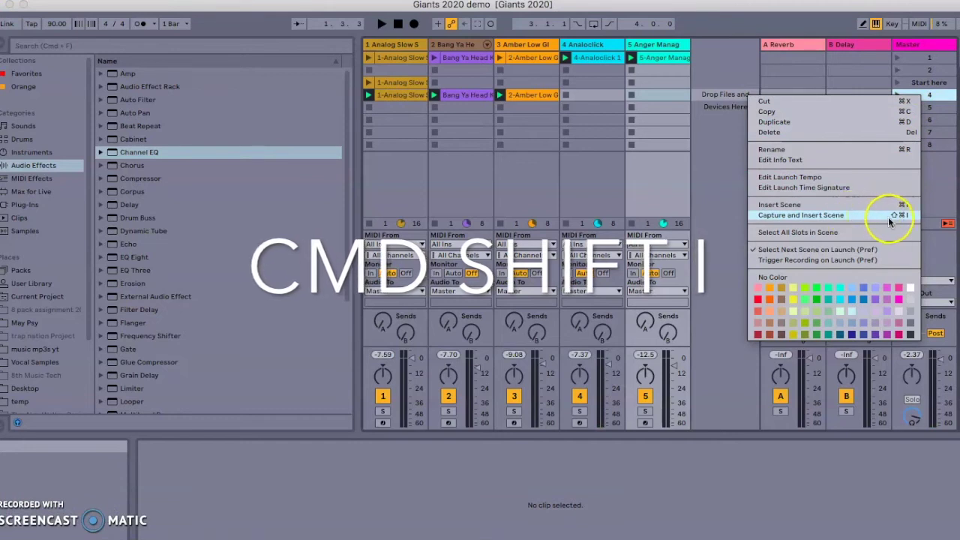
left_click(951, 109)
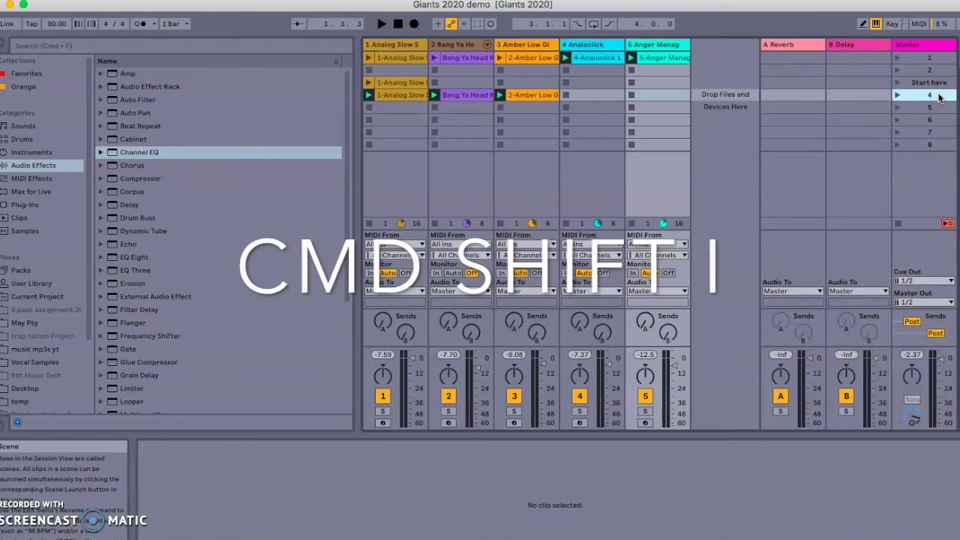
key("super+shift+i")
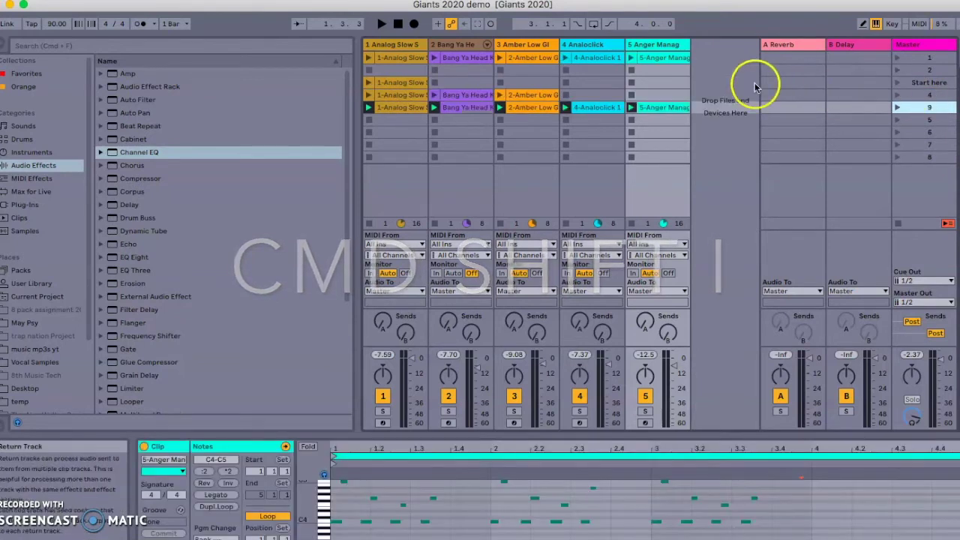
left_click(923, 83)
left_click(897, 82)
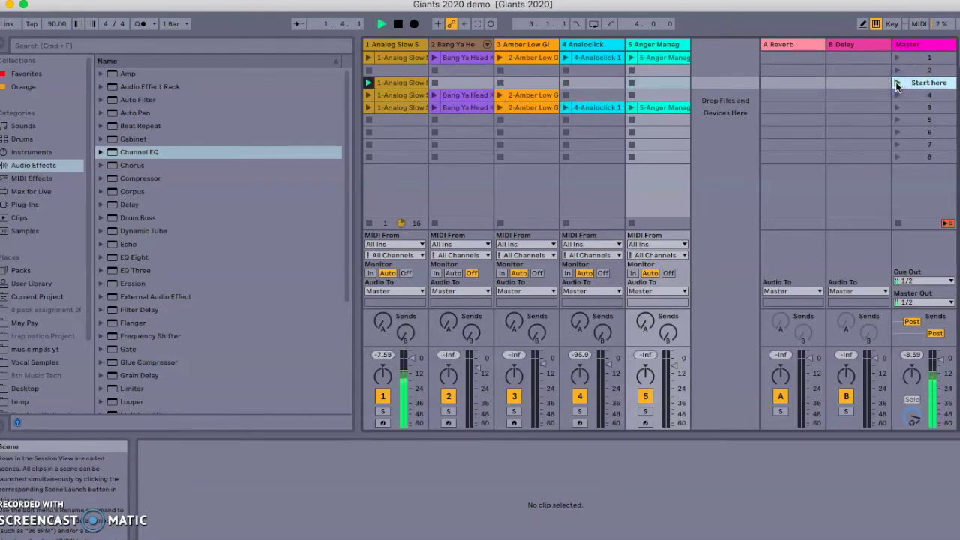
- Launch the Start here scene, scene 4 and then the captured scene 9 in turn
left_click(898, 83)
left_click(898, 95)
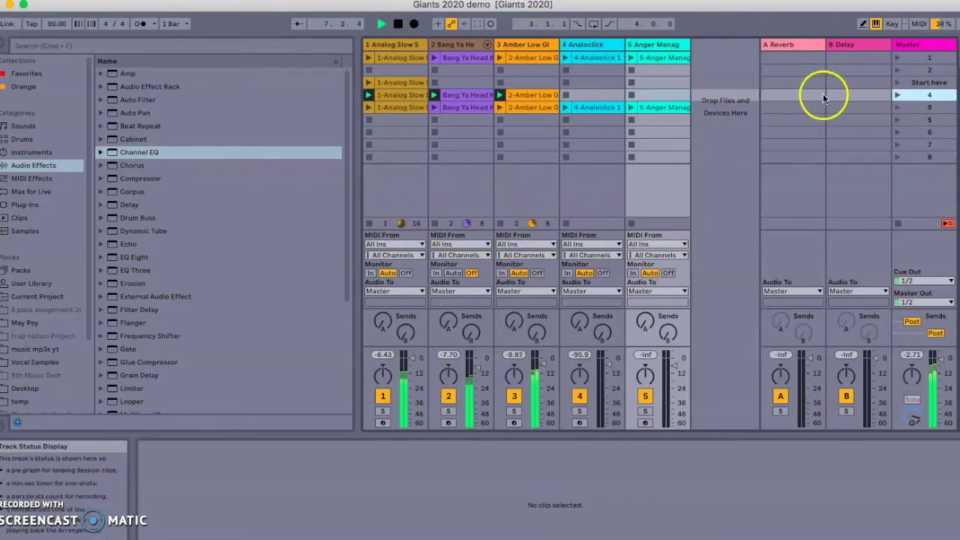
left_click(898, 108)
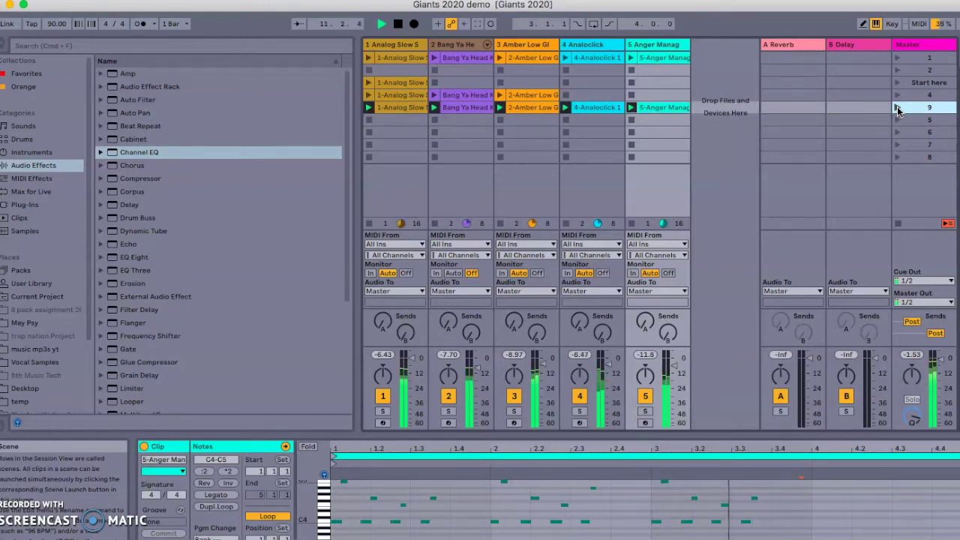
- Stop the Bang Ya Head and Amber Low clips on tracks 2 and 3
left_click(639, 93)
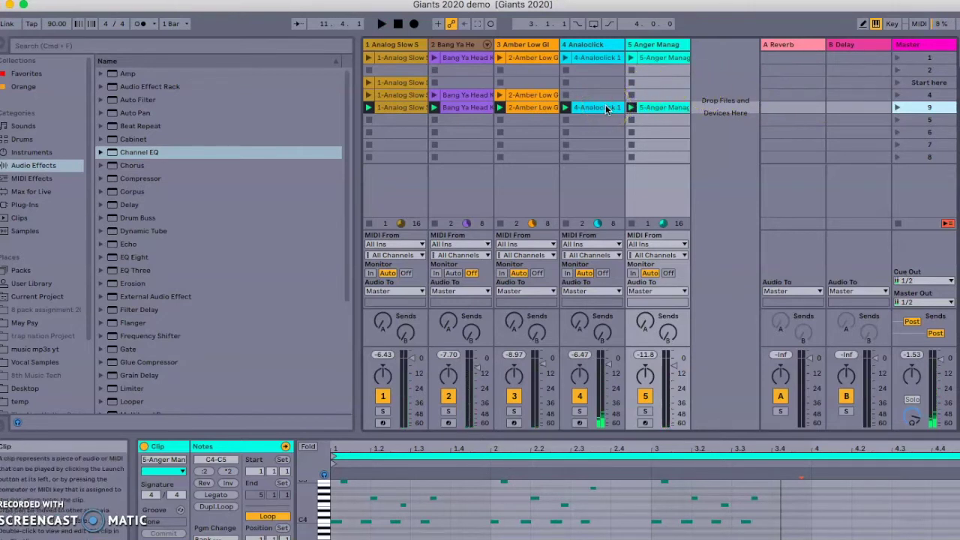
left_click(434, 121)
left_click(501, 120)
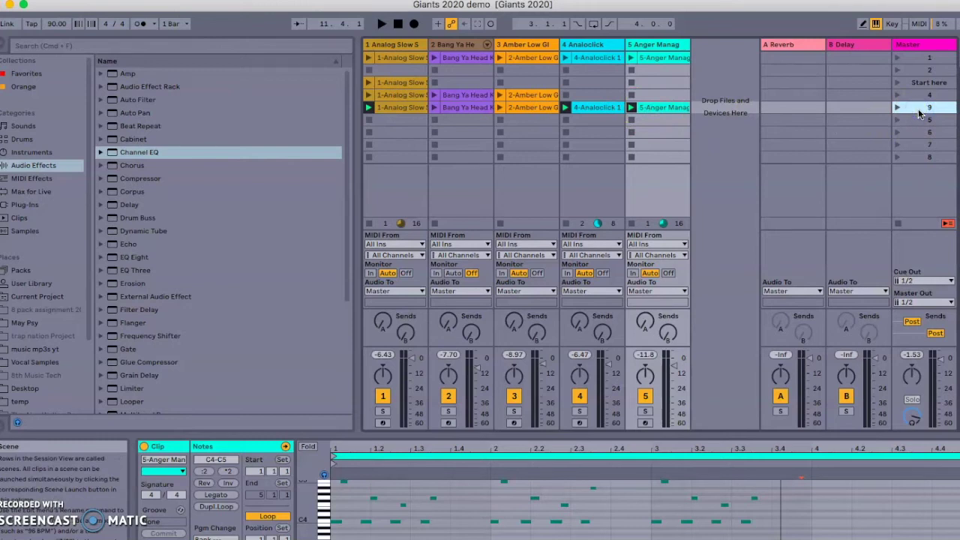
- Capture scene 10 from the three playing clips, then stop Anger Manag and capture scene 11
key("super+shift+i")
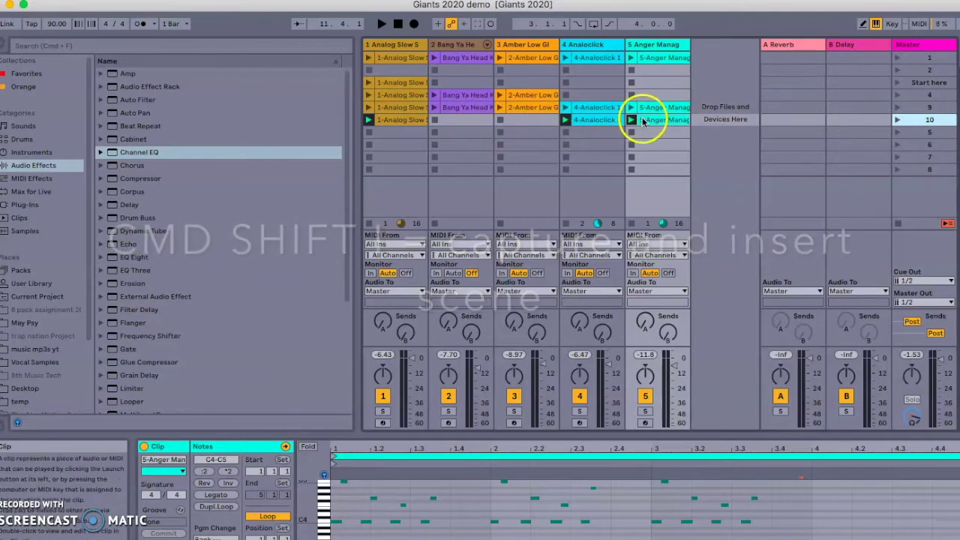
left_click(632, 132)
left_click(923, 122)
key("super+shift+i")
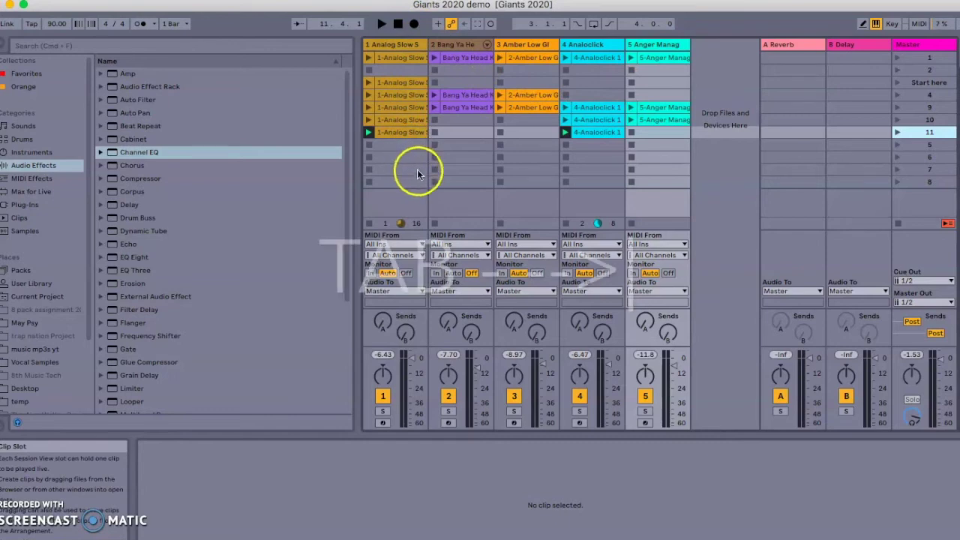
key("Tab")
left_click_drag(355, 175, 193, 172)
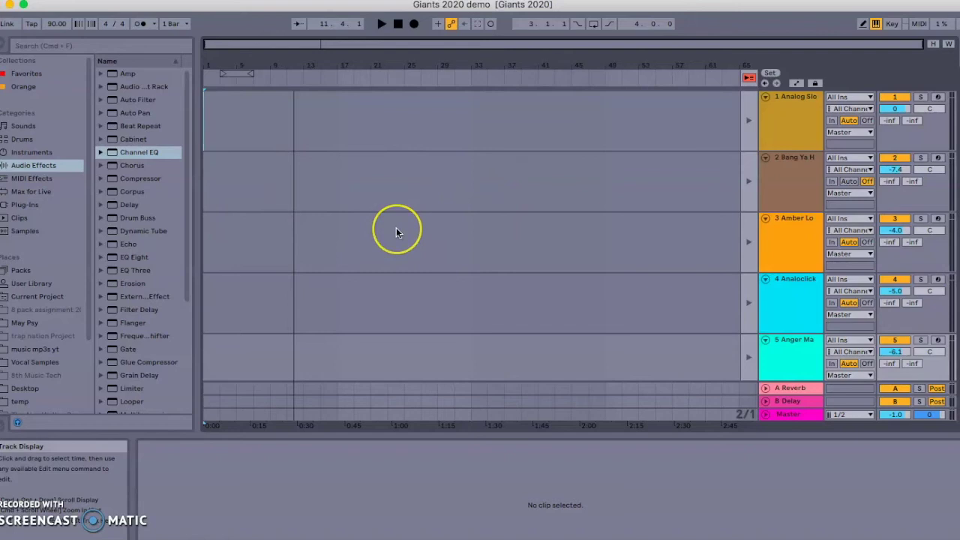
key("Tab")
key("Tab")
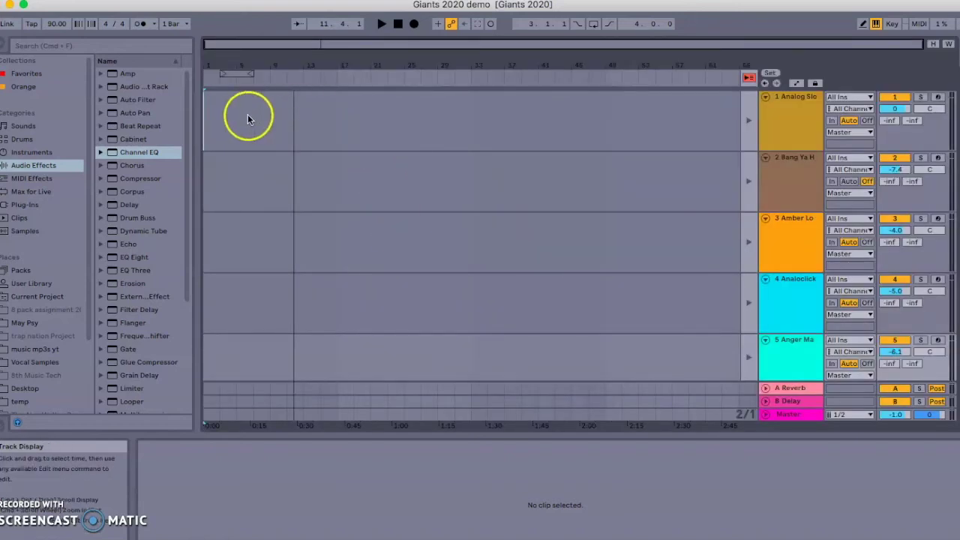
key("Tab")
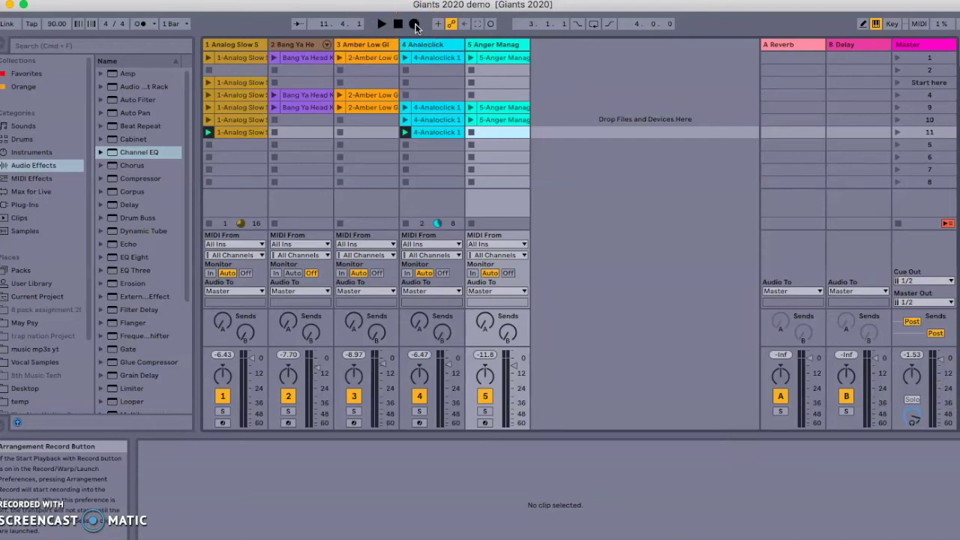
key("Tab")
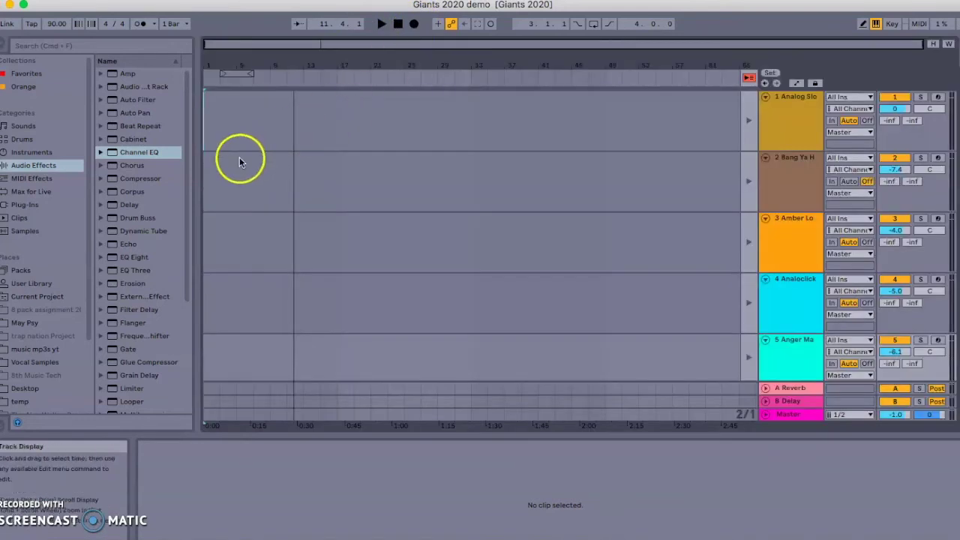
key("Tab")
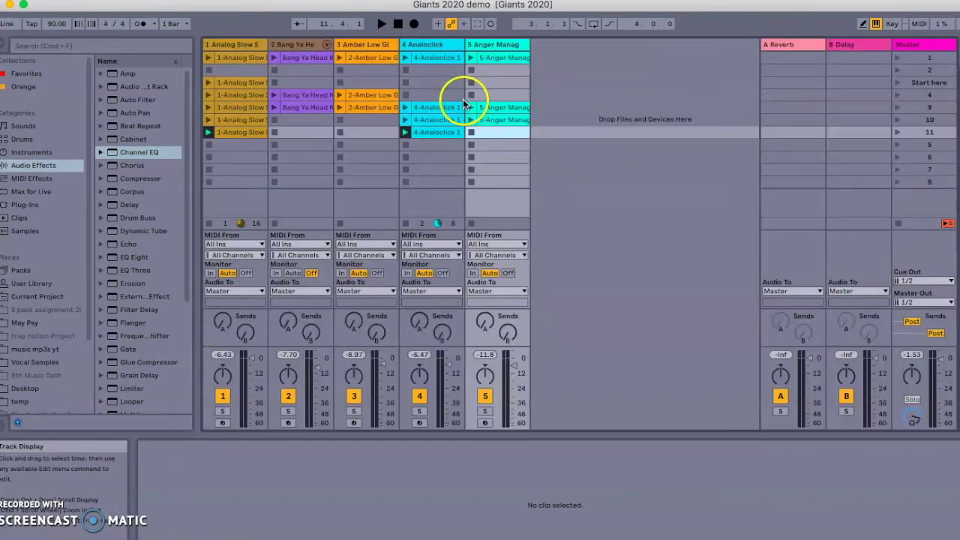
- Enable Start Playback with Record in the Arrangement Record button's options
right_click(415, 27)
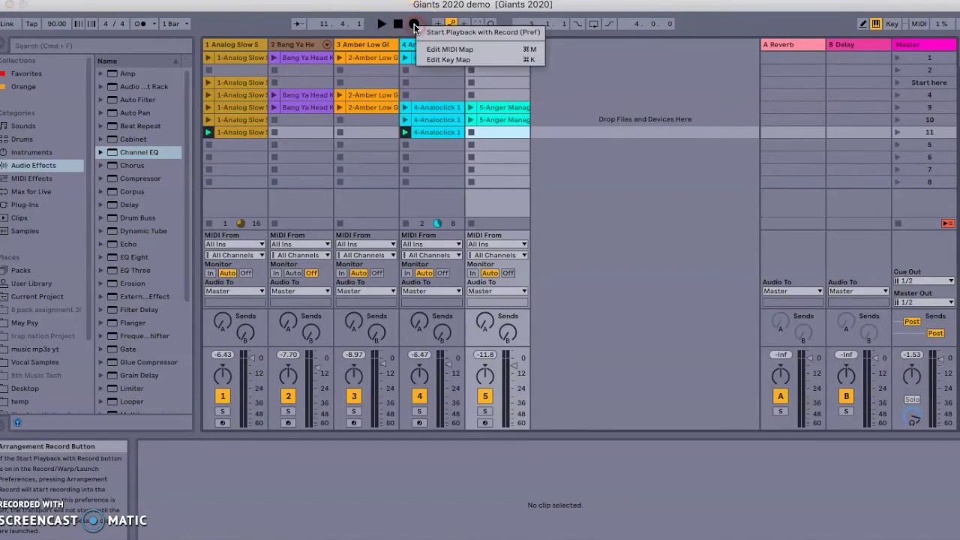
left_click(454, 33)
right_click(415, 27)
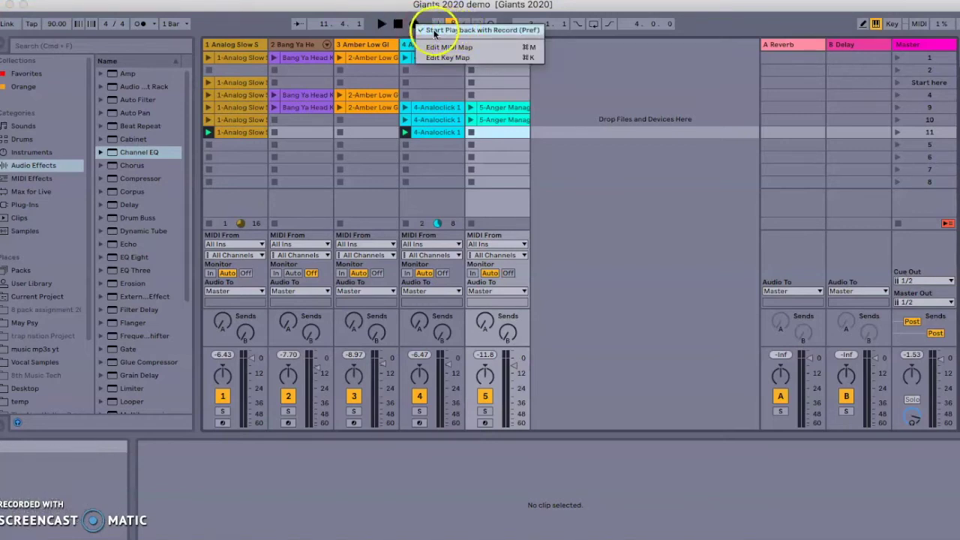
left_click(450, 30)
right_click(415, 27)
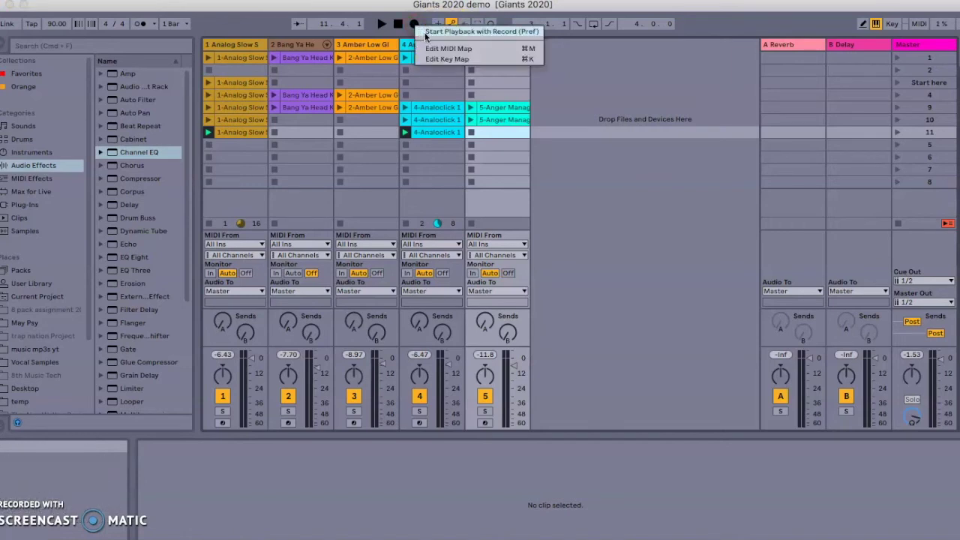
left_click(428, 32)
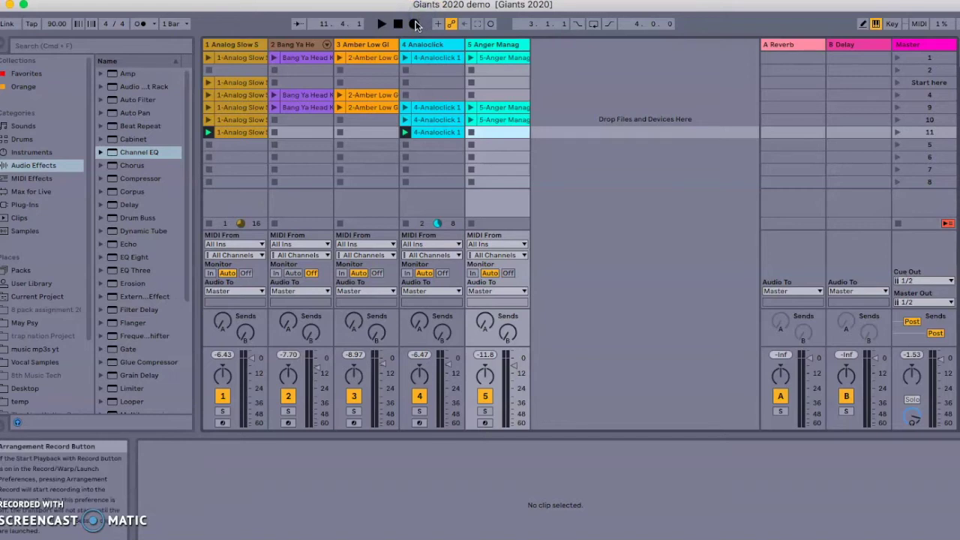
- Arm Arrangement recording
left_click(415, 24)
left_click(415, 26)
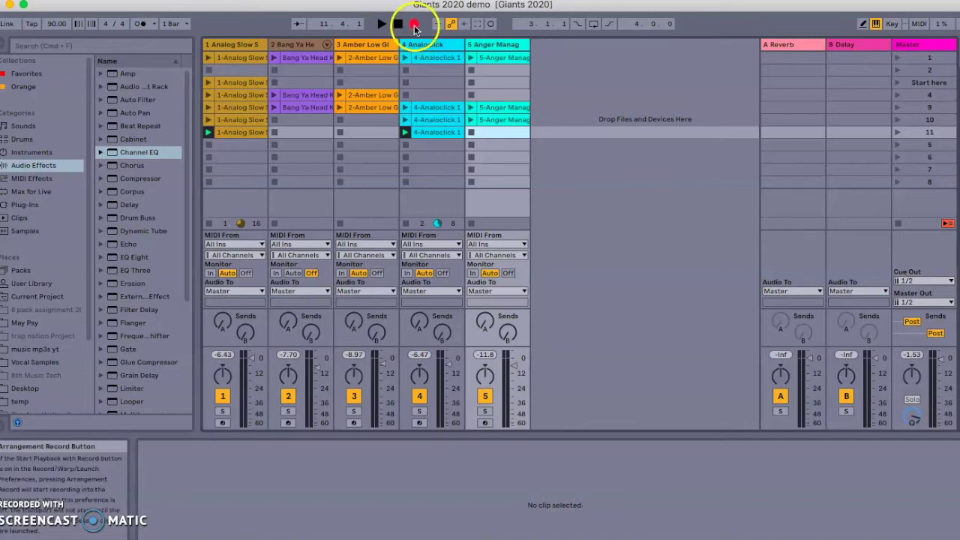
left_click(416, 25)
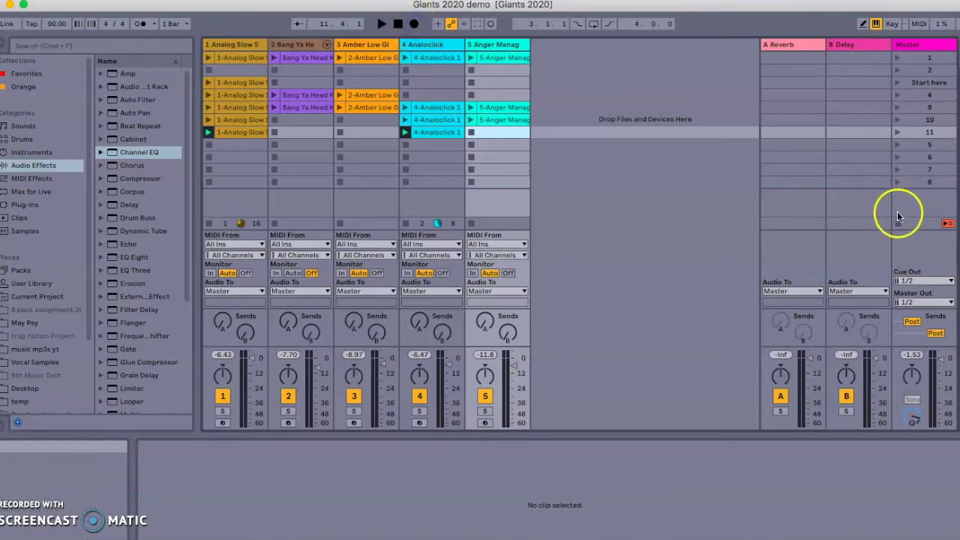
left_click(416, 25)
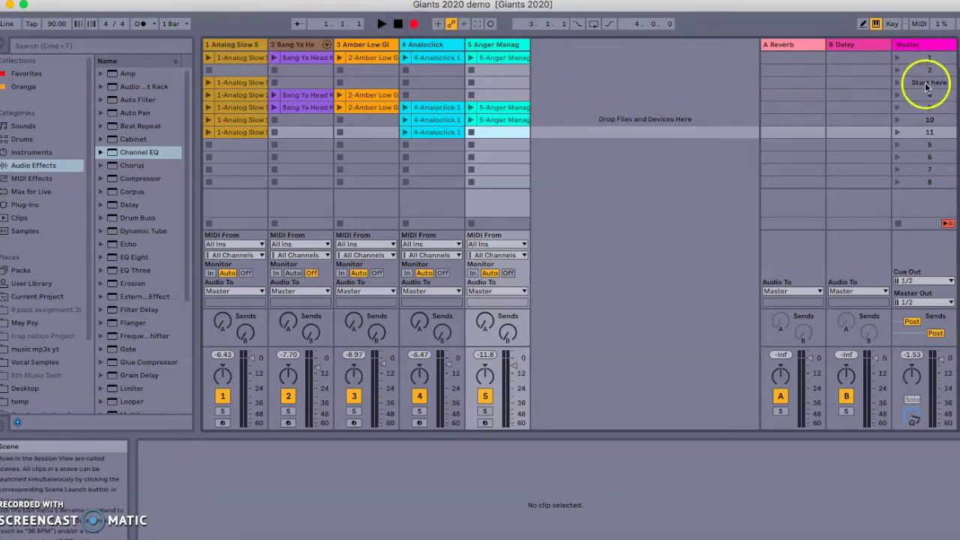
- Launch the Start here scene and then scene 4, checking the Arrangement as it records
left_click(897, 84)
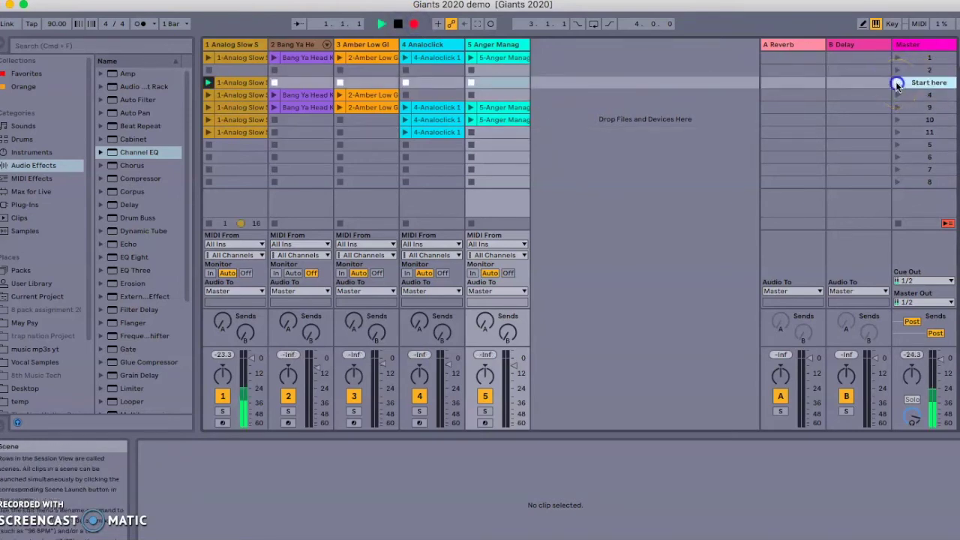
key("Tab")
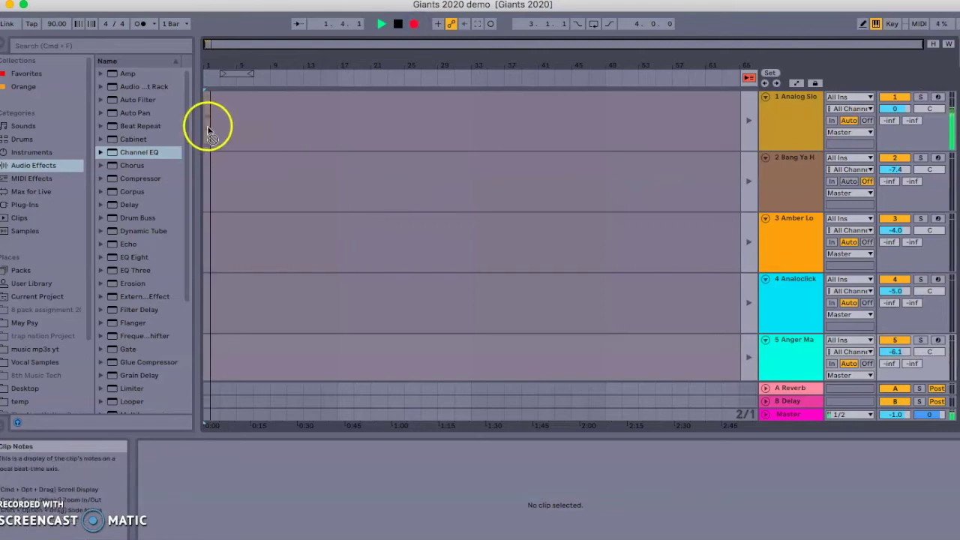
key("Tab")
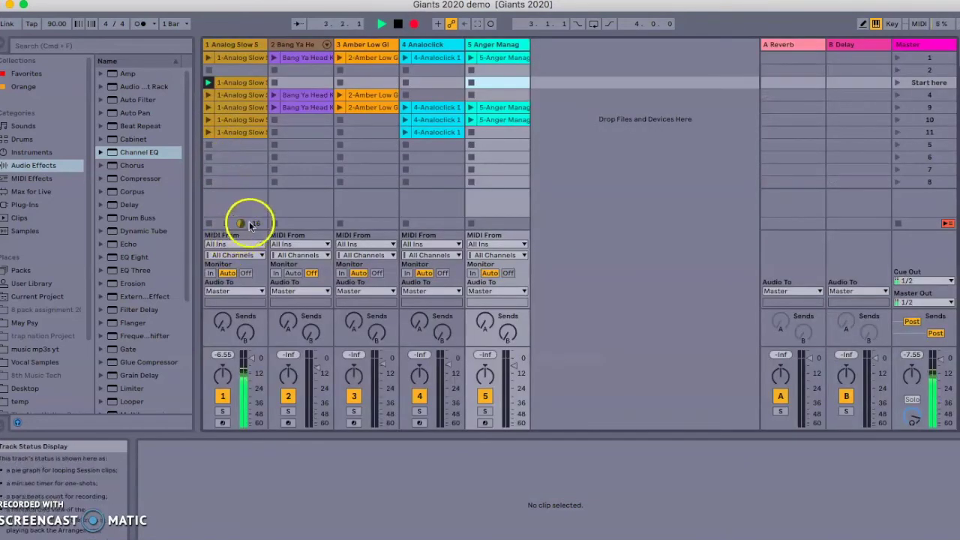
left_click(897, 95)
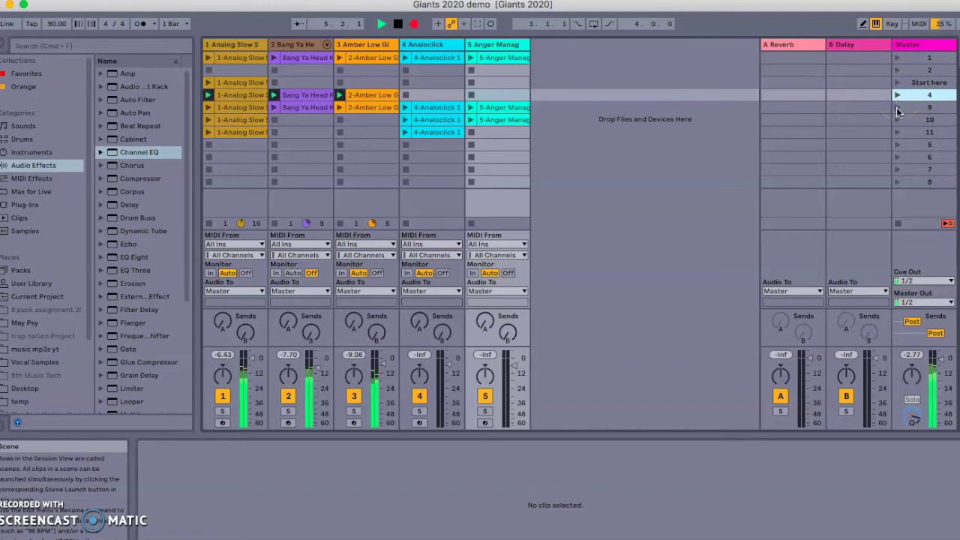
key("Tab")
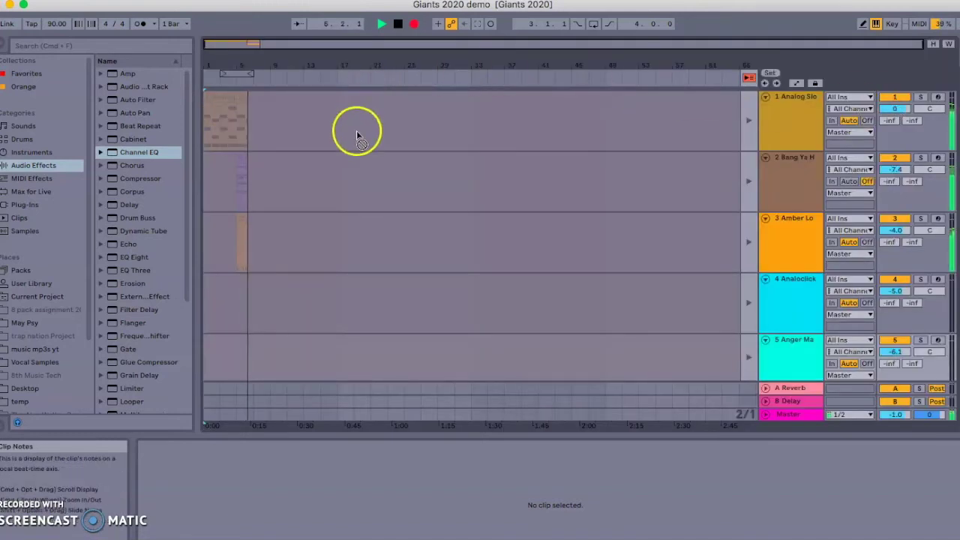
key("Tab")
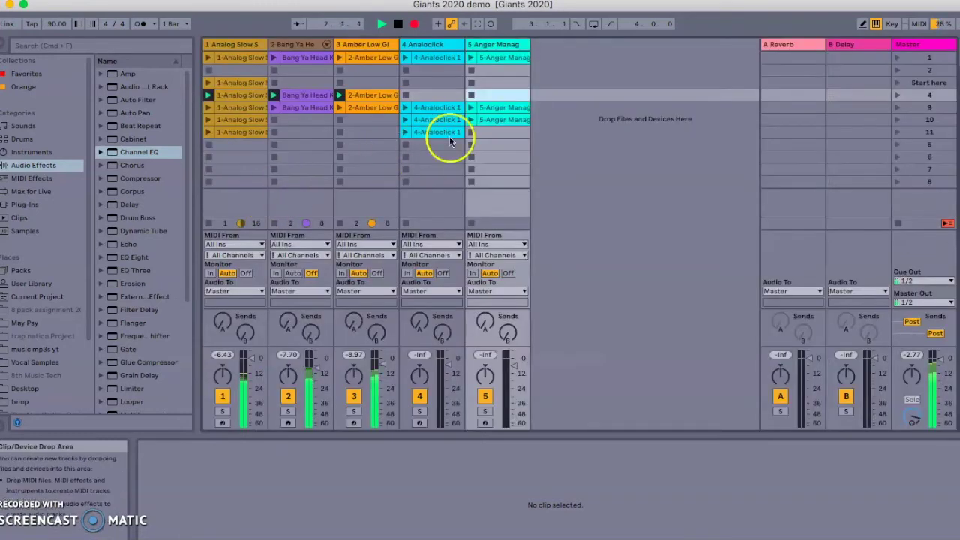
- Launch scenes 9, 10 and 11 in turn
left_click(897, 107)
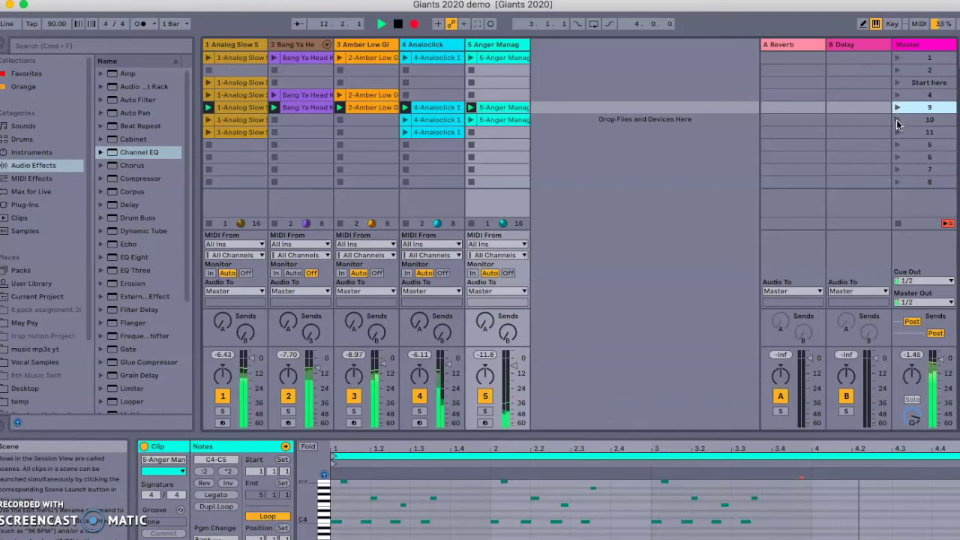
left_click(897, 120)
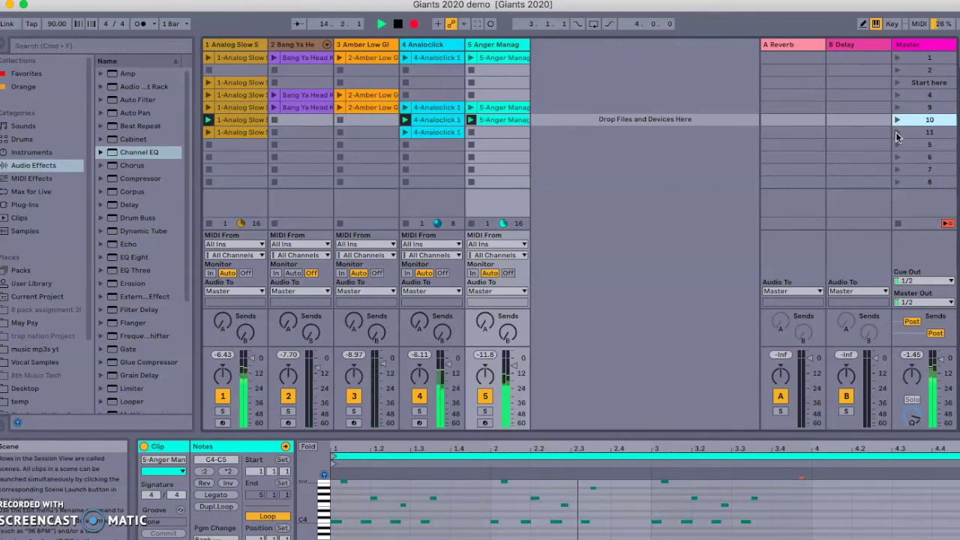
left_click(897, 133)
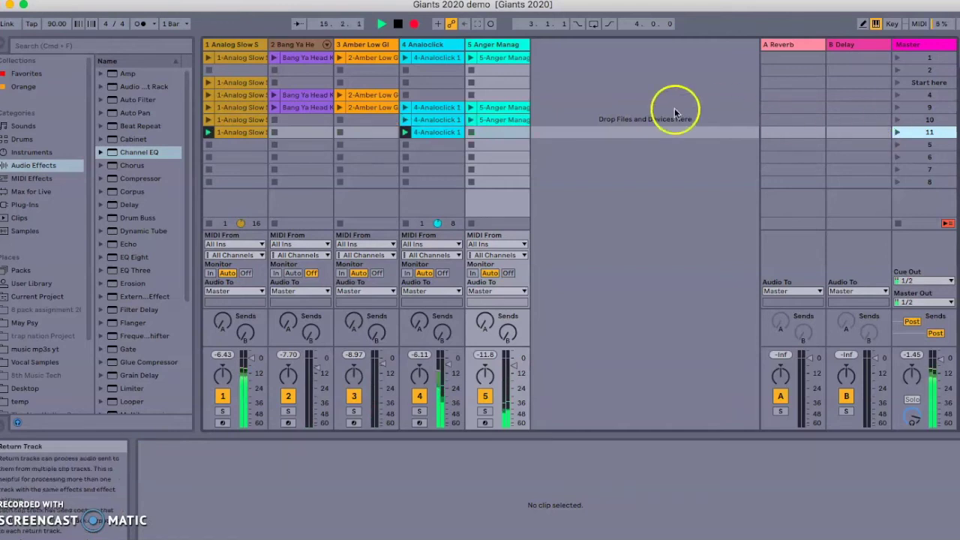
- Stop the clips on tracks 1 and 4, stop the transport and show the Arrangement
left_click(209, 144)
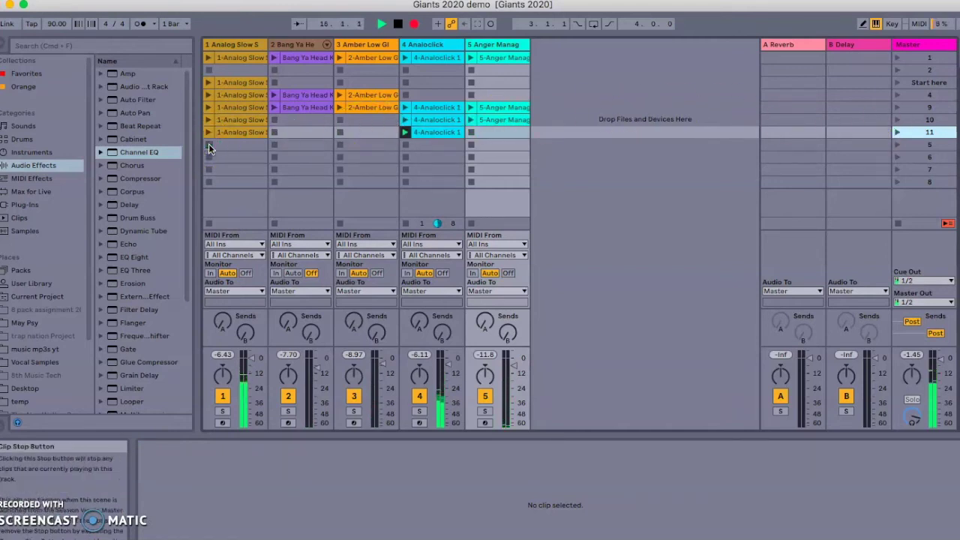
left_click(385, 135)
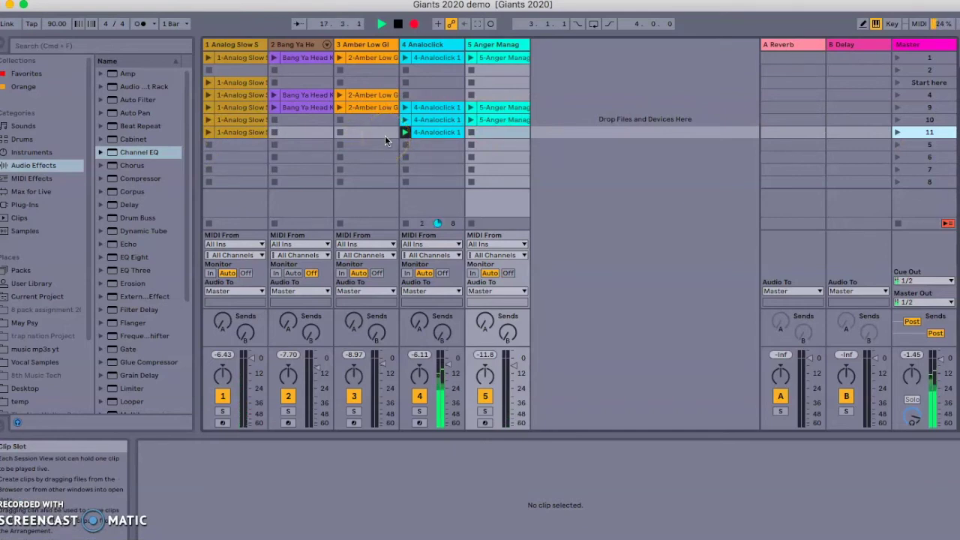
left_click(405, 146)
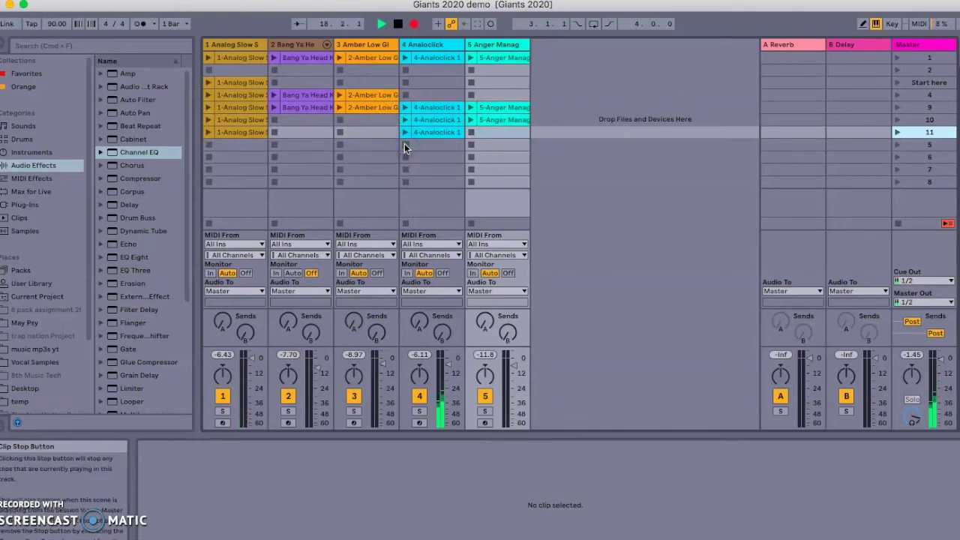
key("space")
key("Tab")
left_click(421, 153)
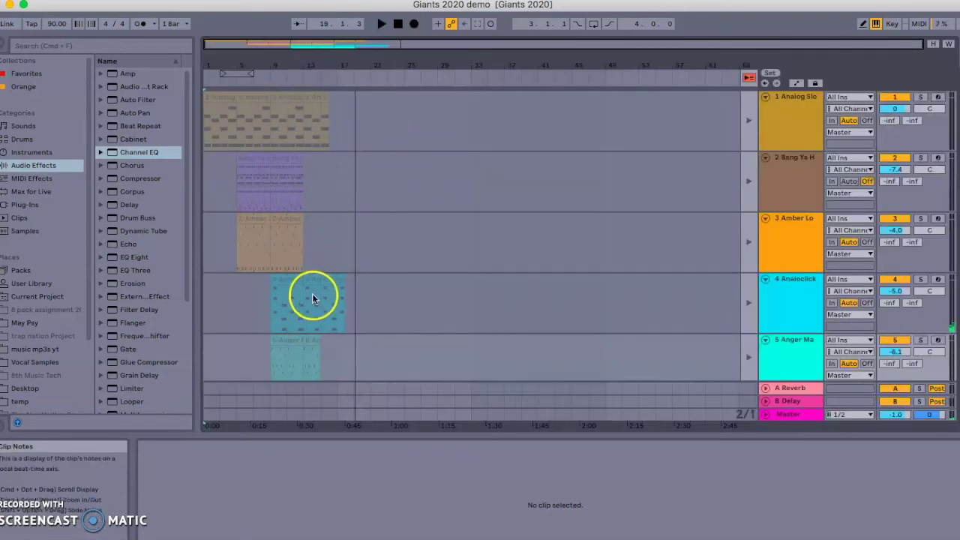
- Compare the Session grid with the Arrangement, then use Back to Arrangement to reactivate the recorded clips
key("Tab")
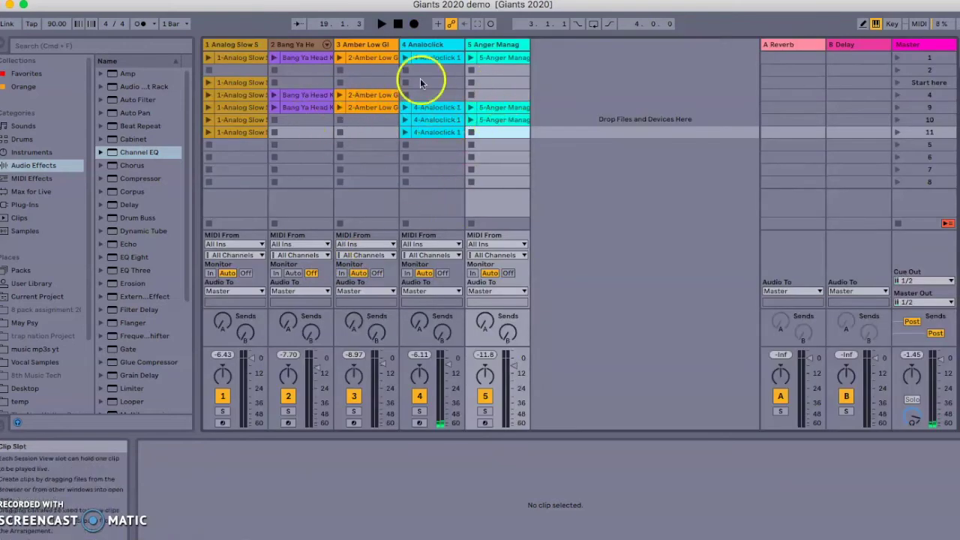
key("Tab")
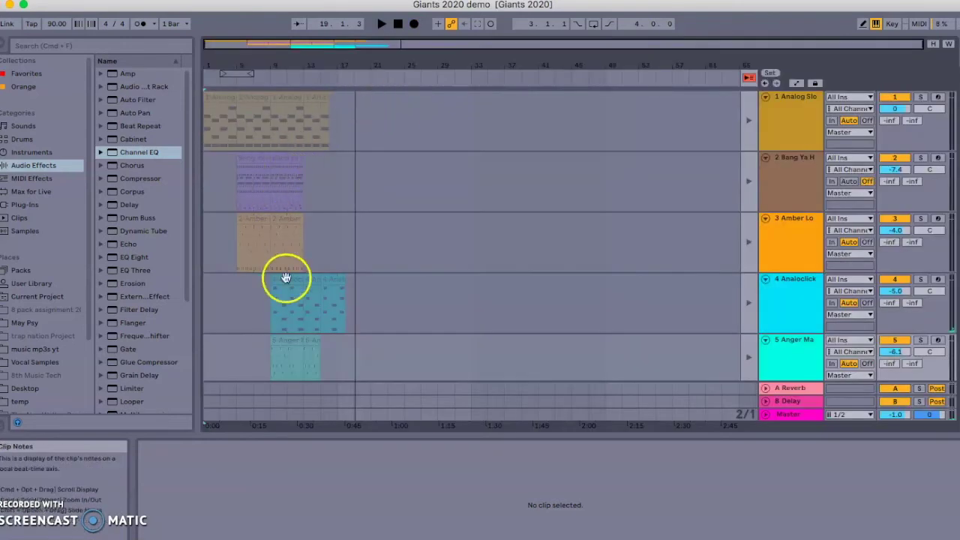
left_click(748, 80)
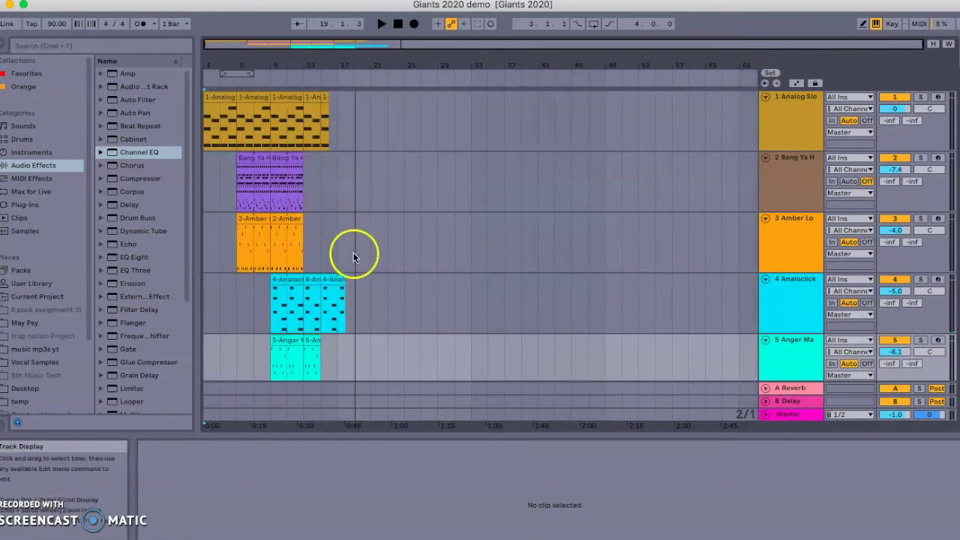
- Zoom out the Arrangement and fit all five tracks into view
scroll(353, 252, "up", 5)
scroll(349, 292, "left", 5)
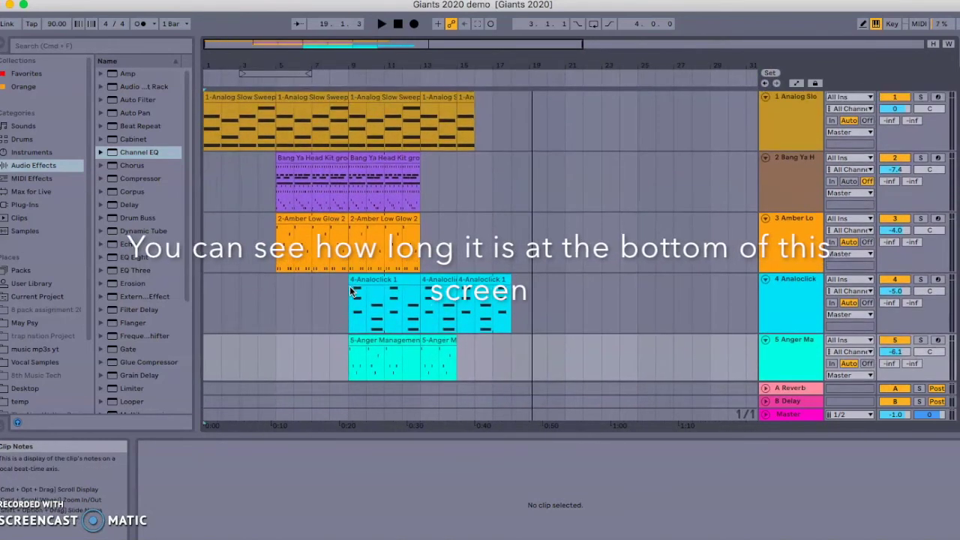
scroll(349, 286, "down", 2)
scroll(350, 286, "right", 3)
left_click(431, 281)
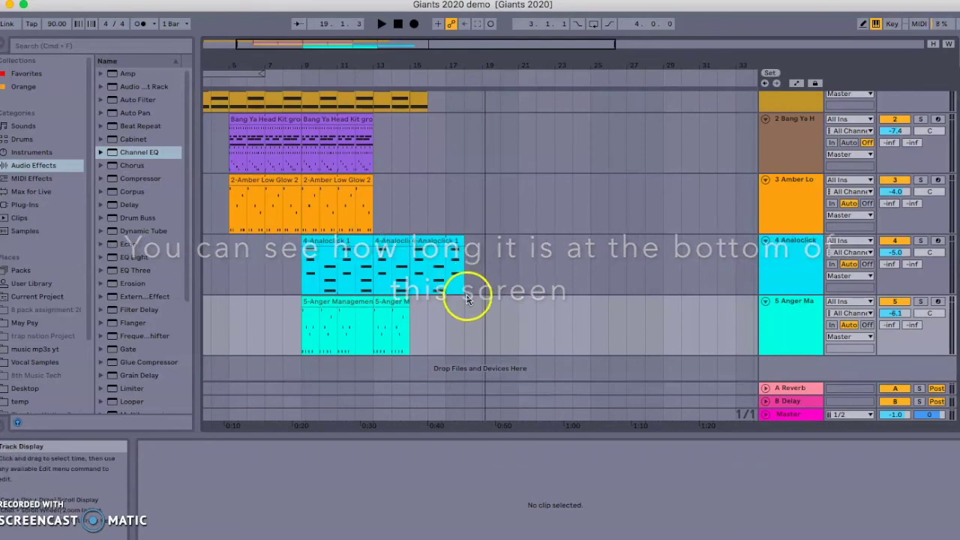
key("minus")
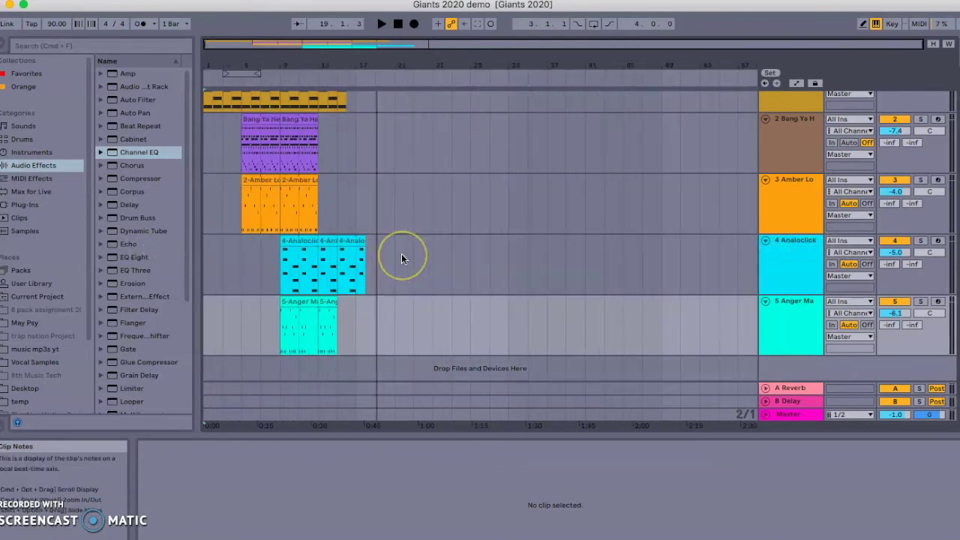
key("h")
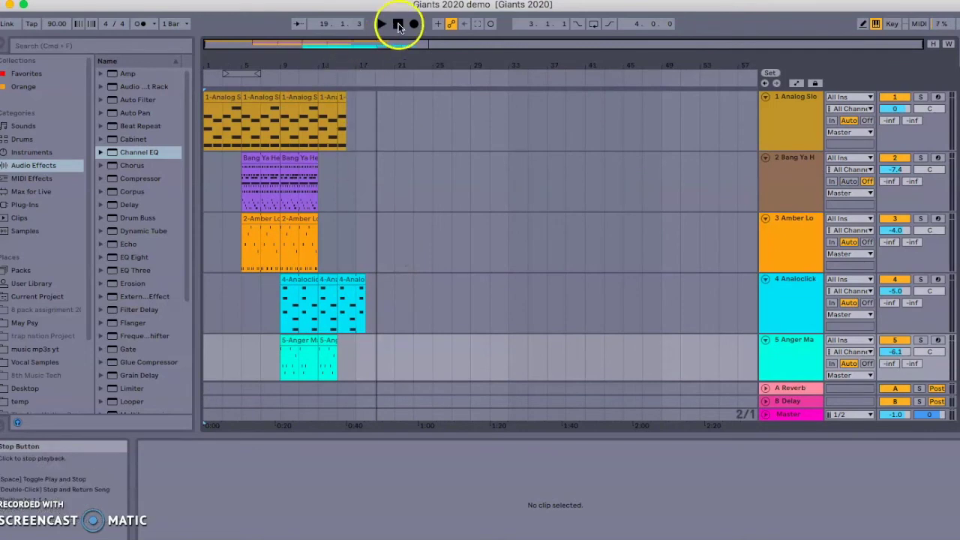
- Reset the playback position to 1.1.1 and play the arrangement from the start
left_click(225, 171)
left_click(257, 178)
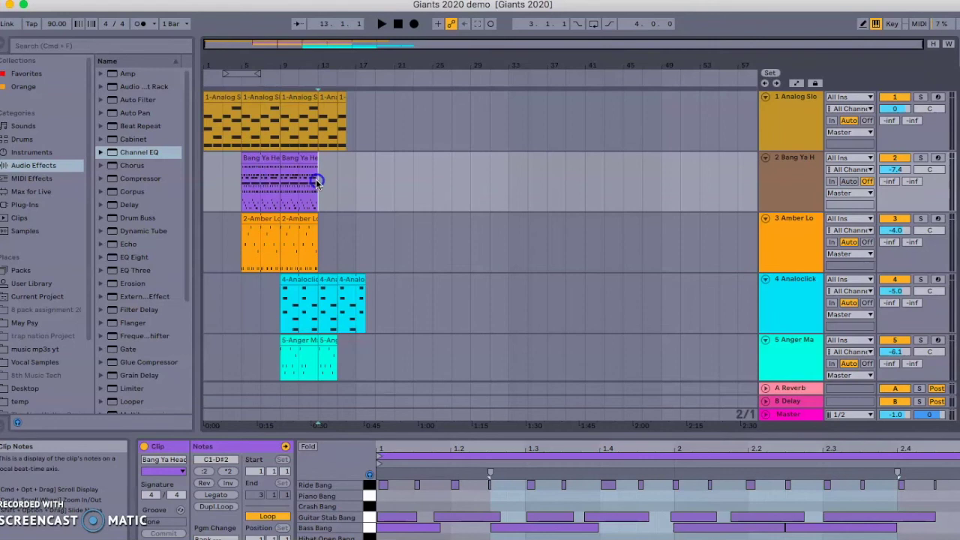
left_click(343, 182)
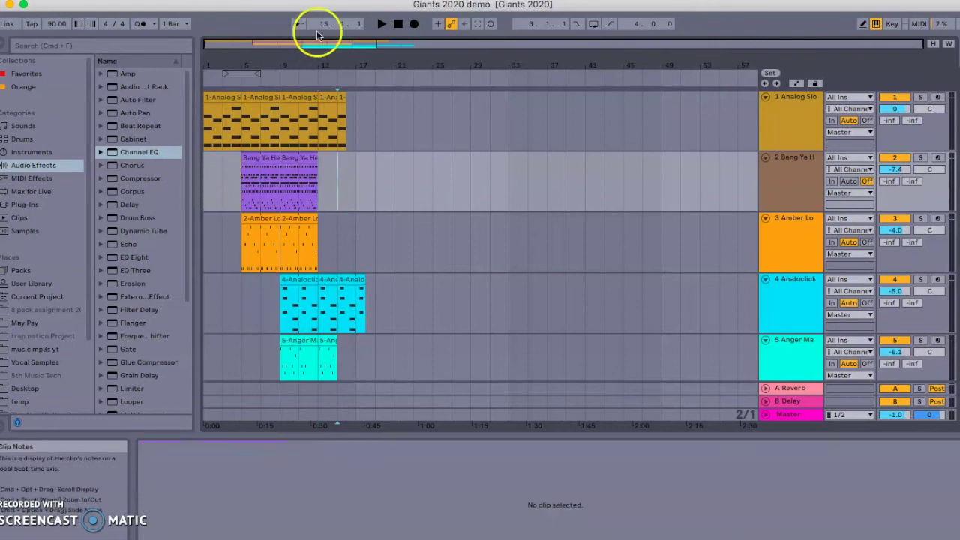
left_click(398, 25)
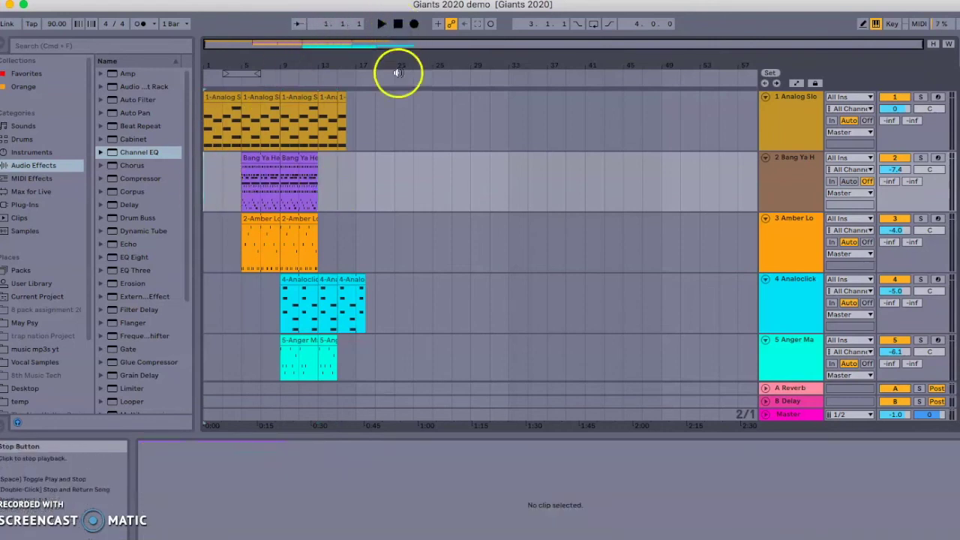
key("space")
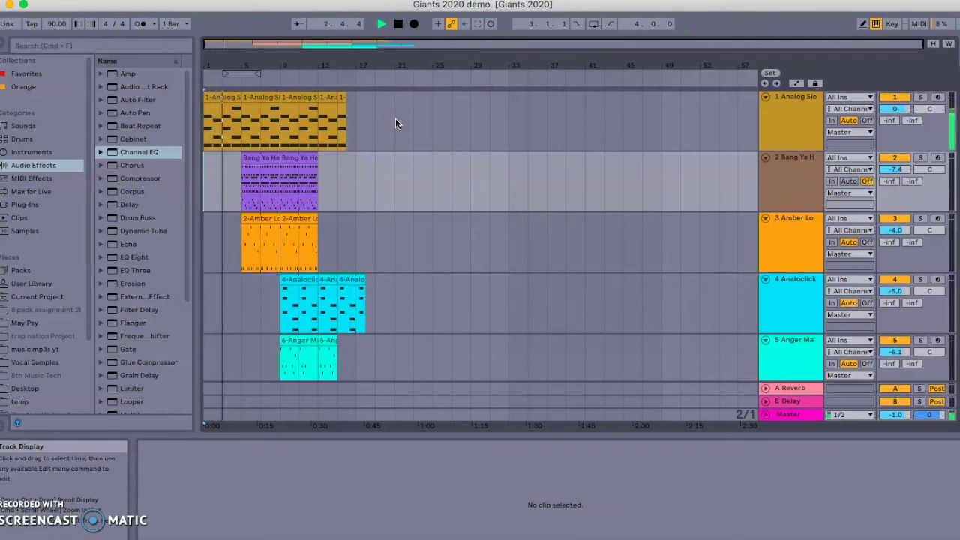
- Show the second 1-Analog Slow Sweep clip's MIDI notes in the Clip View during playback
left_click(256, 97)
mouse_move(396, 534)
left_mouse_down()
mouse_move(445, 481)
mouse_move(425, 503)
left_mouse_up()
mouse_move(411, 418)
left_mouse_down()
mouse_move(405, 303)
mouse_move(343, 200)
mouse_move(262, 203)
left_mouse_up()
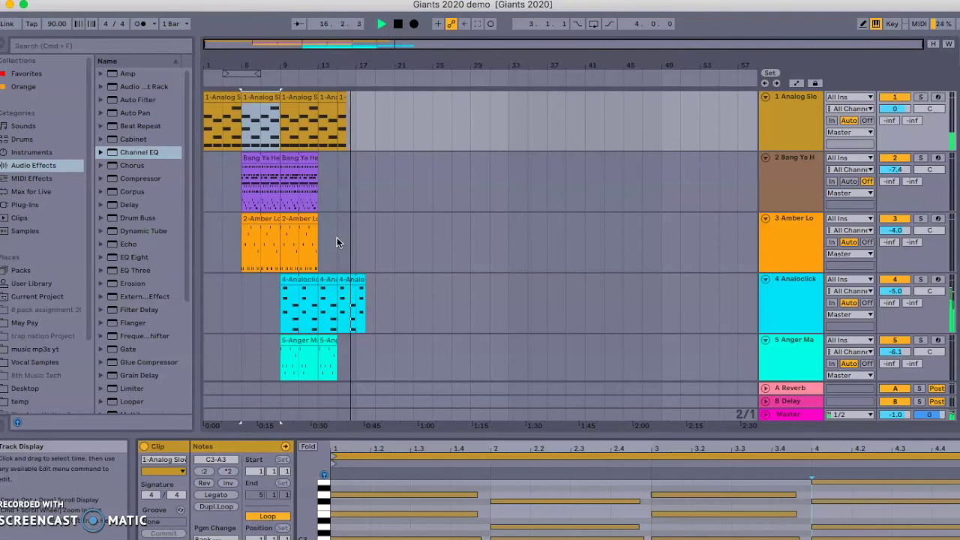
- Stop playback and open the 5-Anger Management 1 clip in a taller note editor
key("space")
left_click(332, 304)
scroll(339, 347, "up", 3)
left_click(258, 337)
left_click_drag(355, 425, 363, 395)
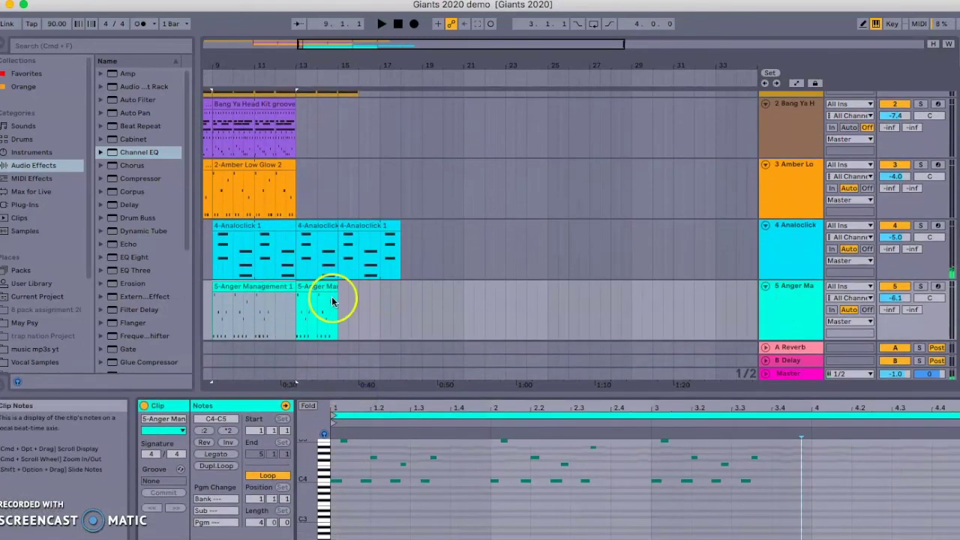
- Solo track 5, play it, and enlarge the piano roll's note rows
left_click(920, 286)
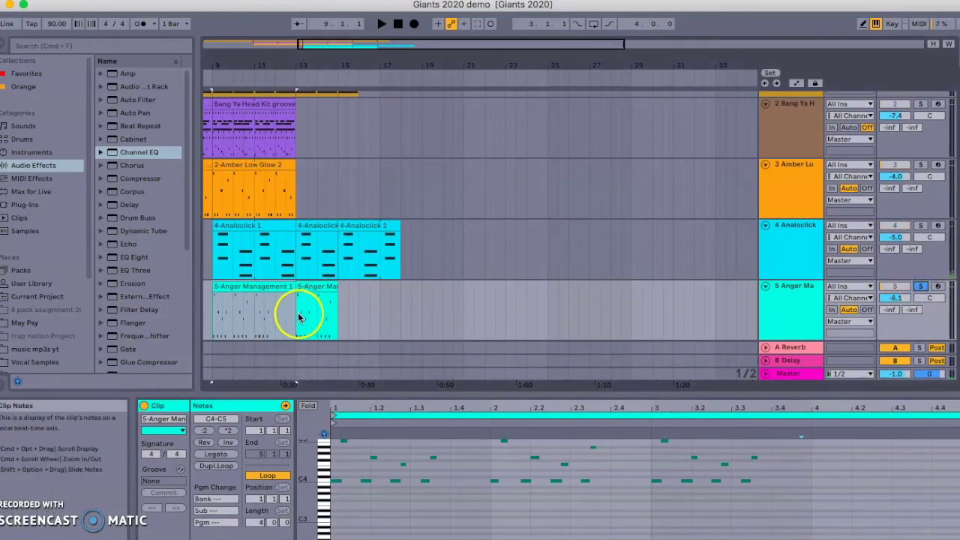
key("space")
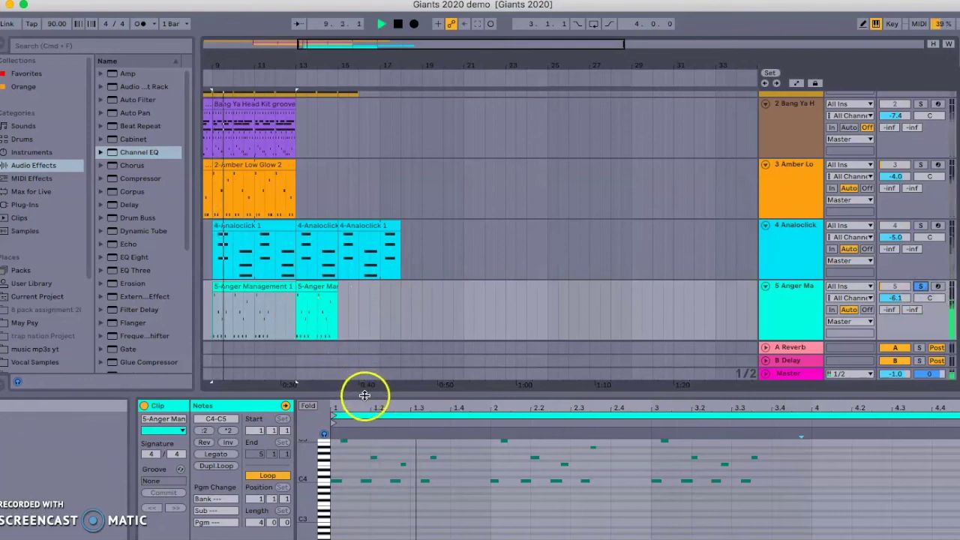
left_click_drag(295, 468, 300, 443)
left_click(367, 491)
scroll(367, 489, "up", 3)
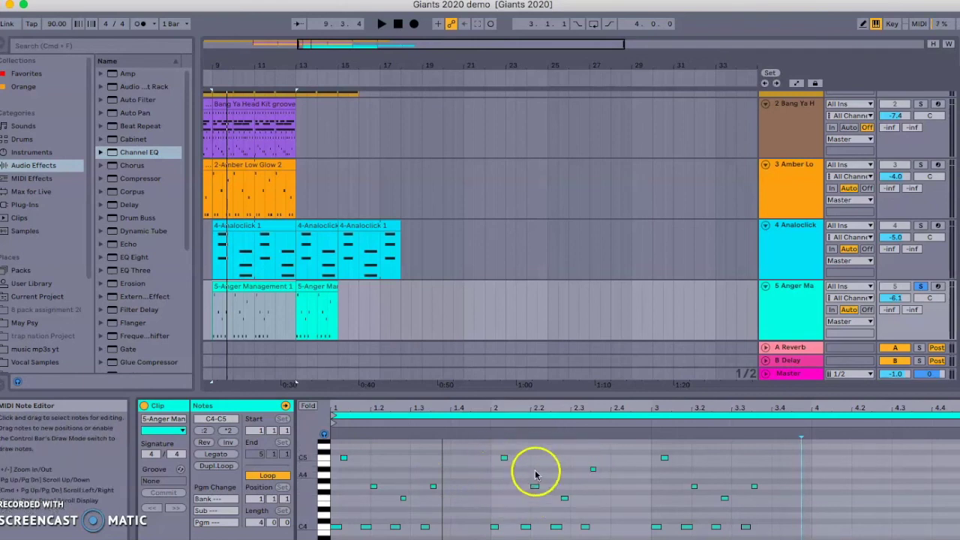
- Solo track 4 and show its device chain through Auto Pan and the HallowTrip echo
left_click(922, 226)
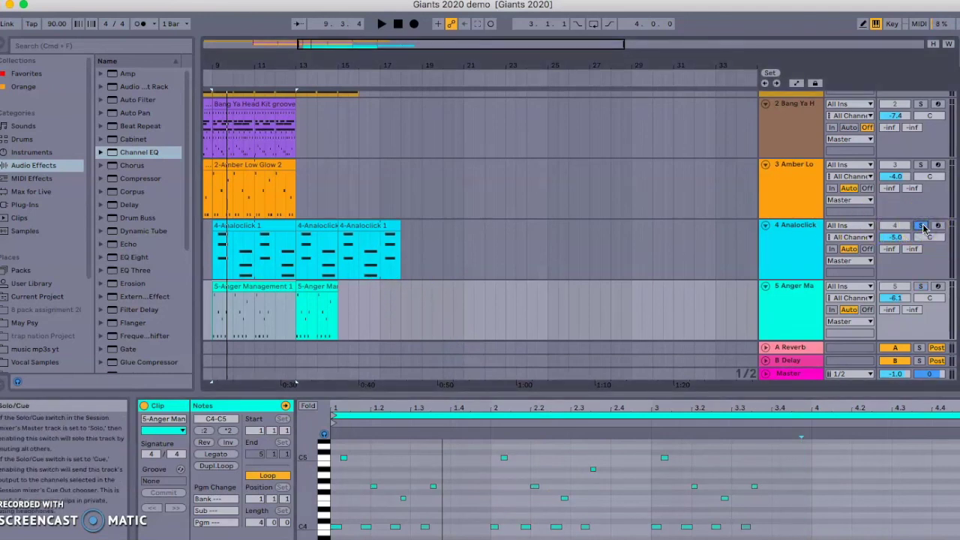
left_click(795, 225)
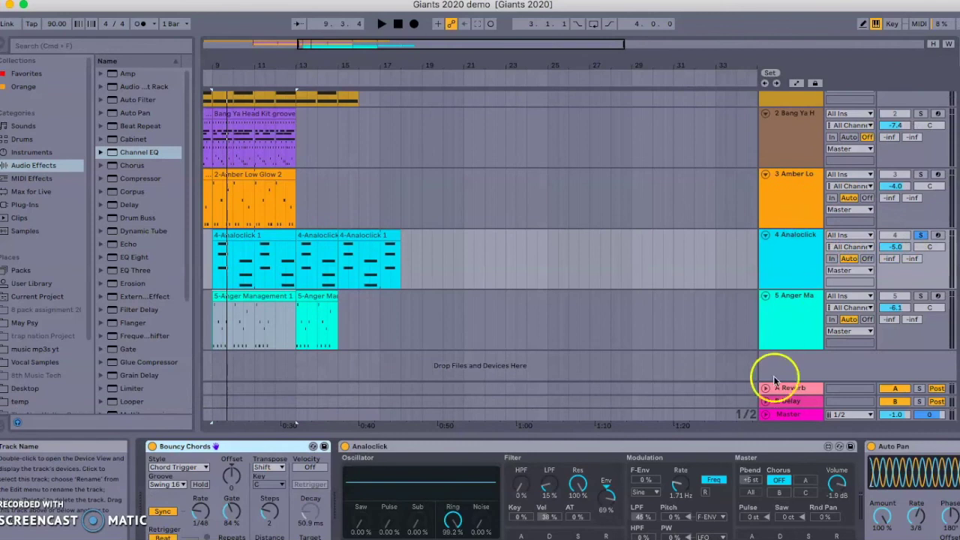
scroll(760, 483, "right", 10)
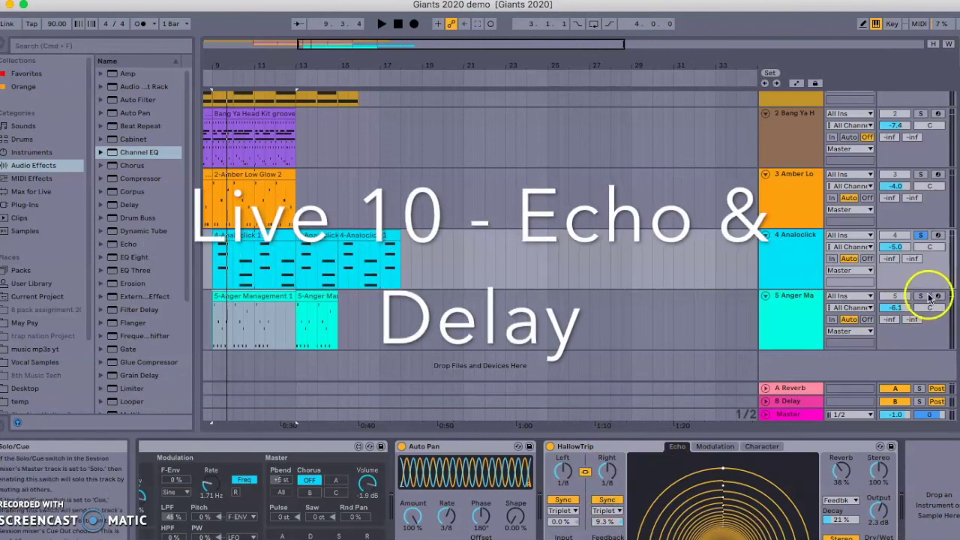
left_click(780, 297)
left_click(756, 473)
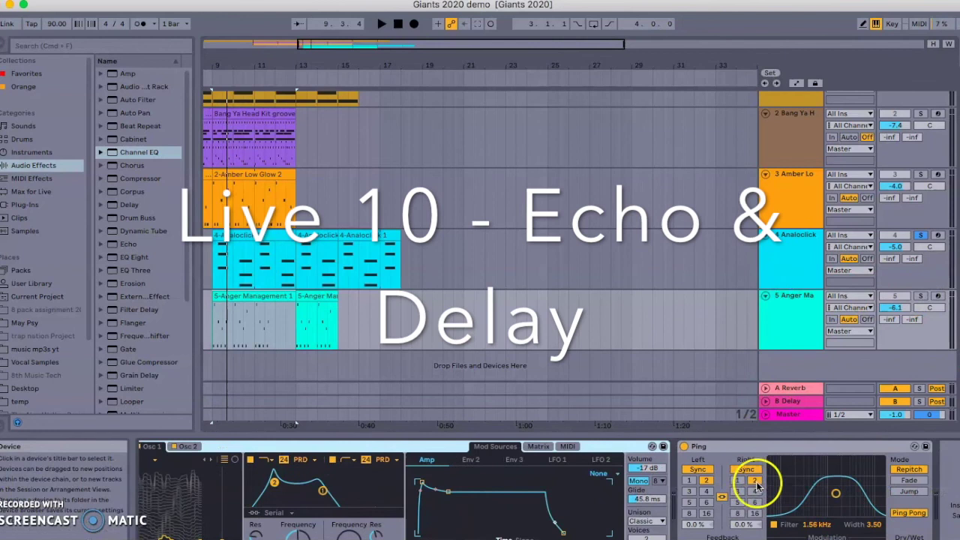
left_click(921, 296)
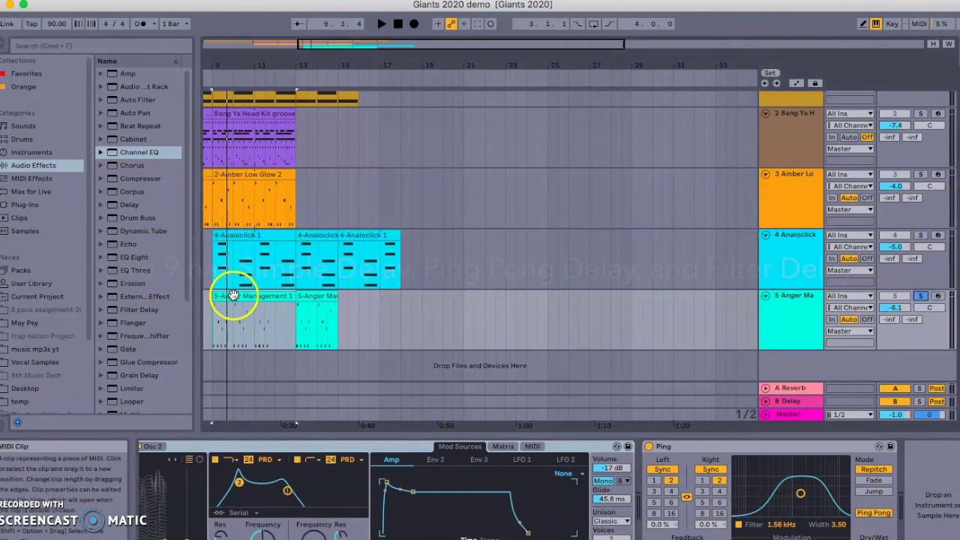
left_click(233, 296)
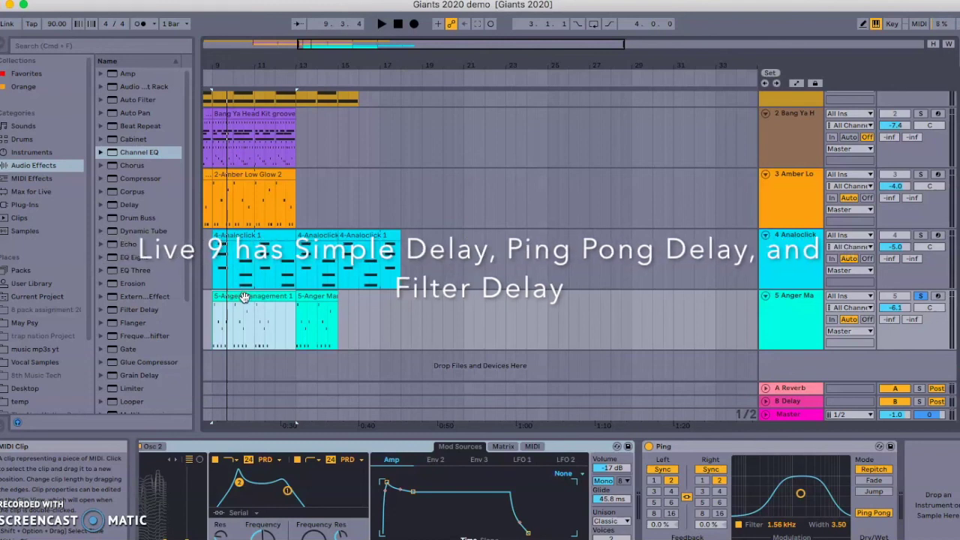
key("space")
key("space")
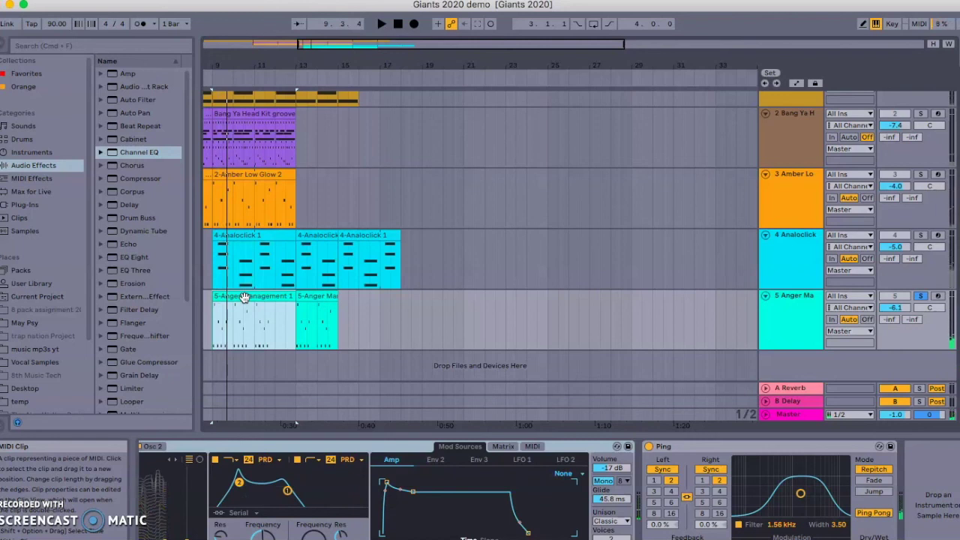
left_click(922, 236)
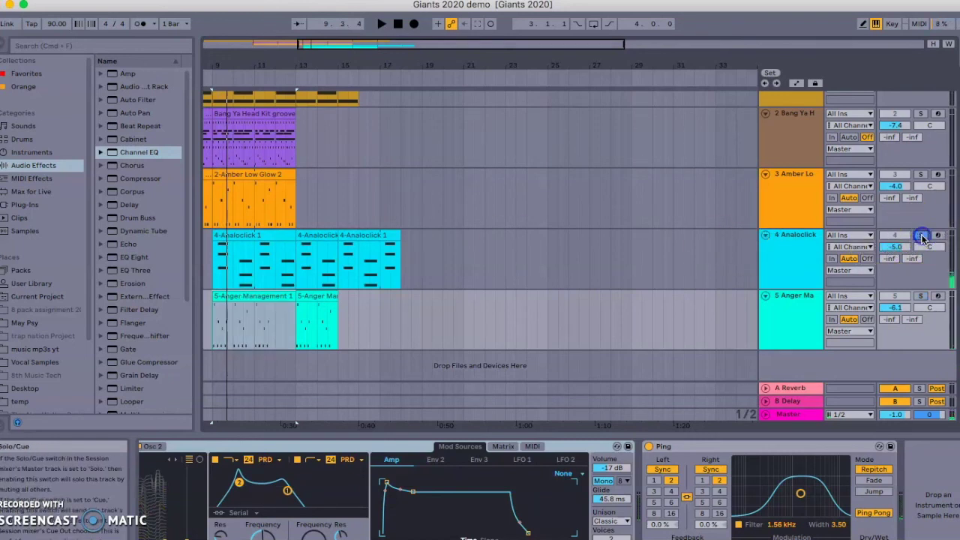
left_click(789, 236)
key("space")
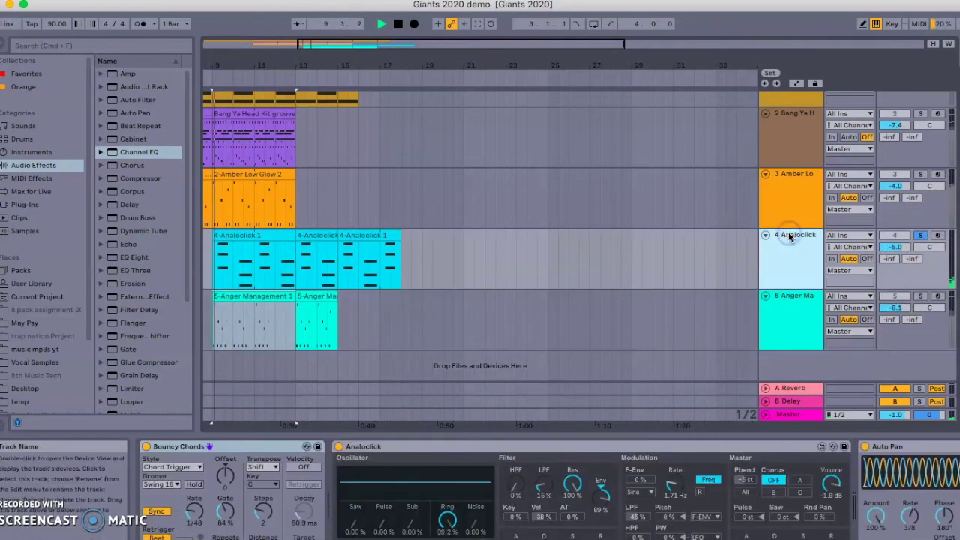
scroll(803, 461, "right", 10)
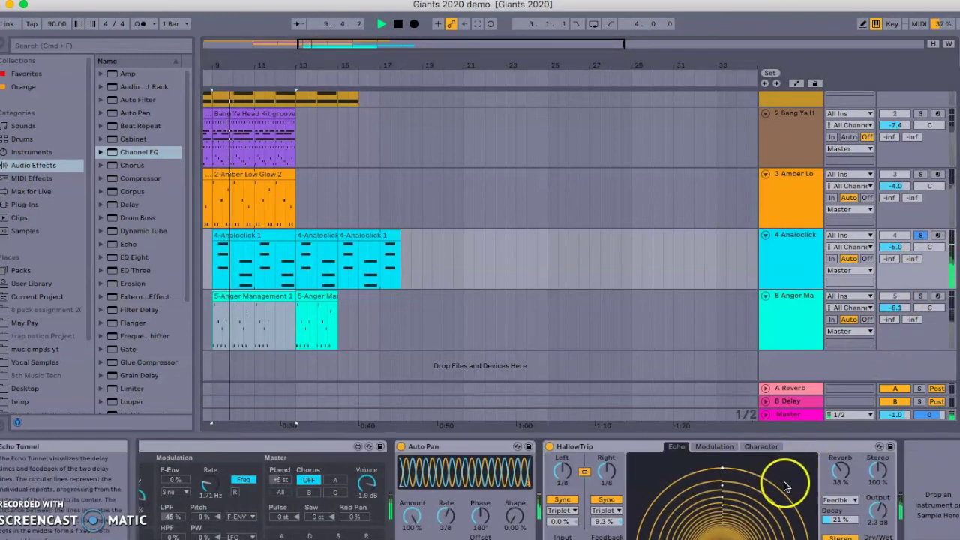
key("space")
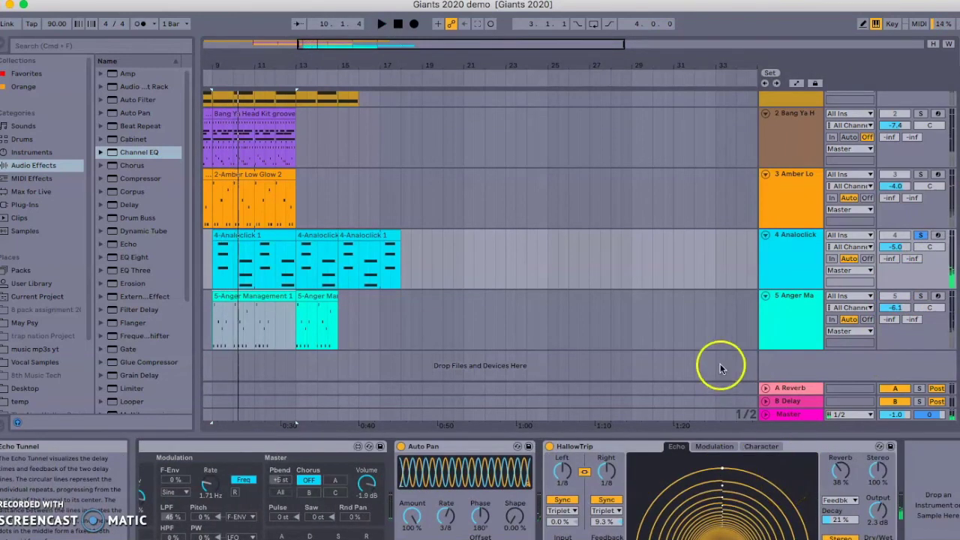